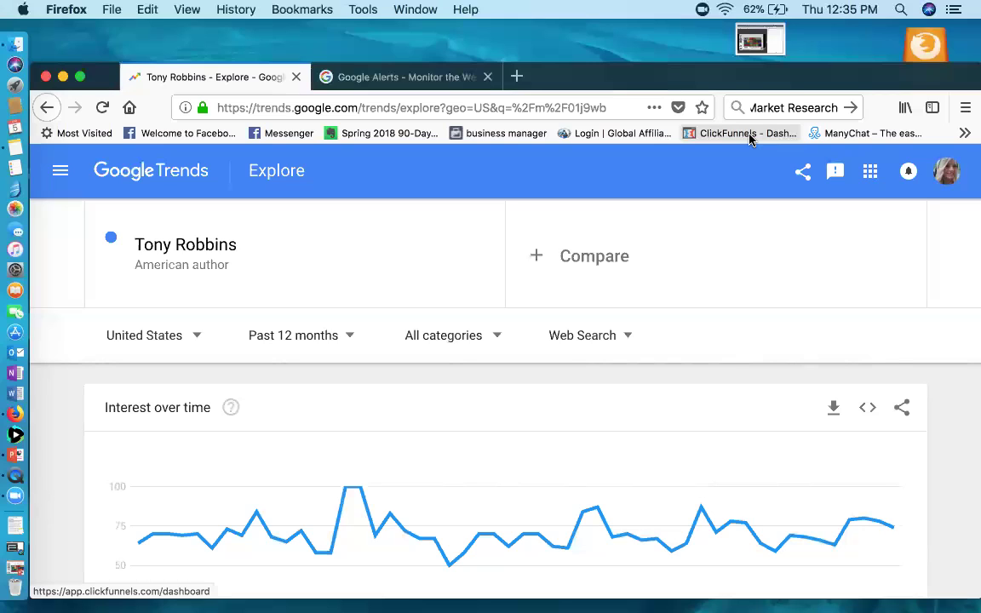
# Return to the Google Trends home page and explore the topic "Tony Robbins" as American author.
pyautogui.click(135, 175)
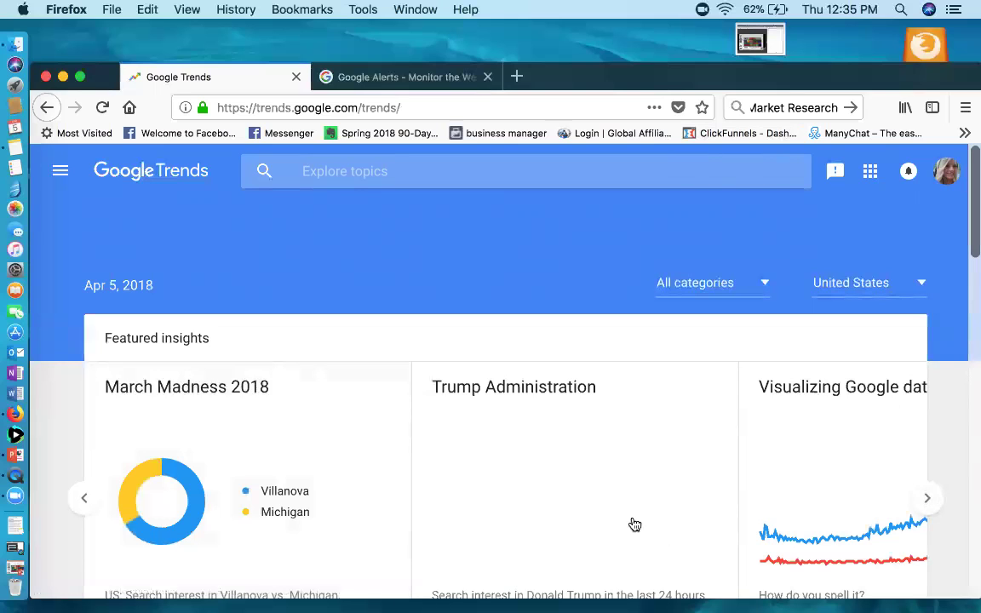
pyautogui.click(327, 174)
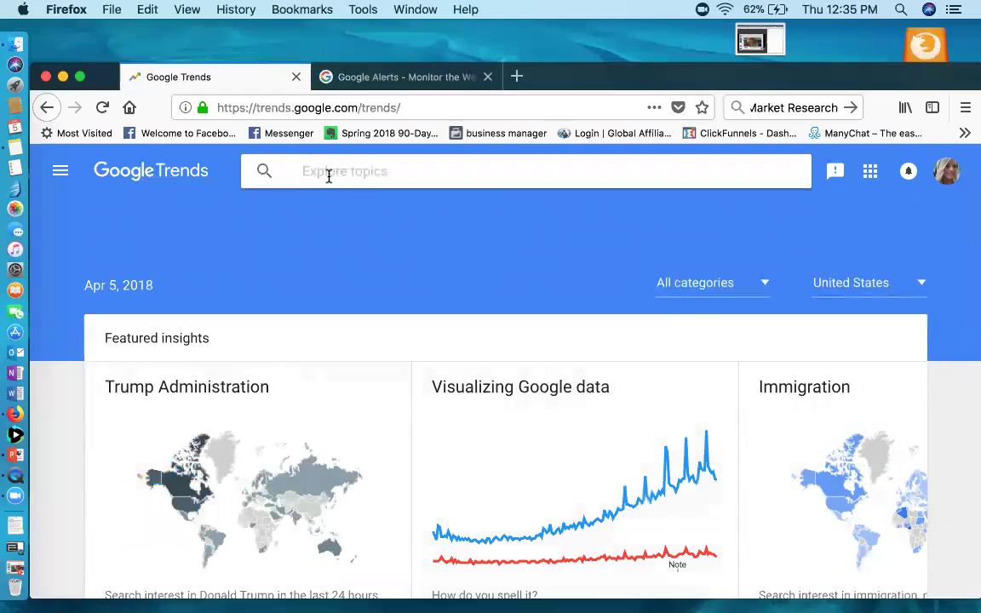
pyautogui.write('Tony Robbins')
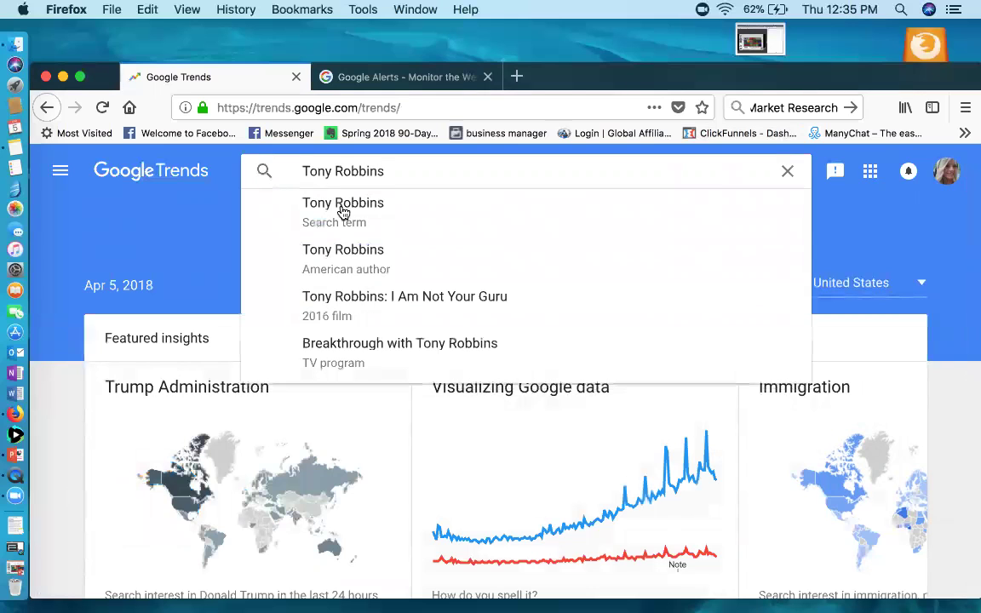
pyautogui.click(358, 269)
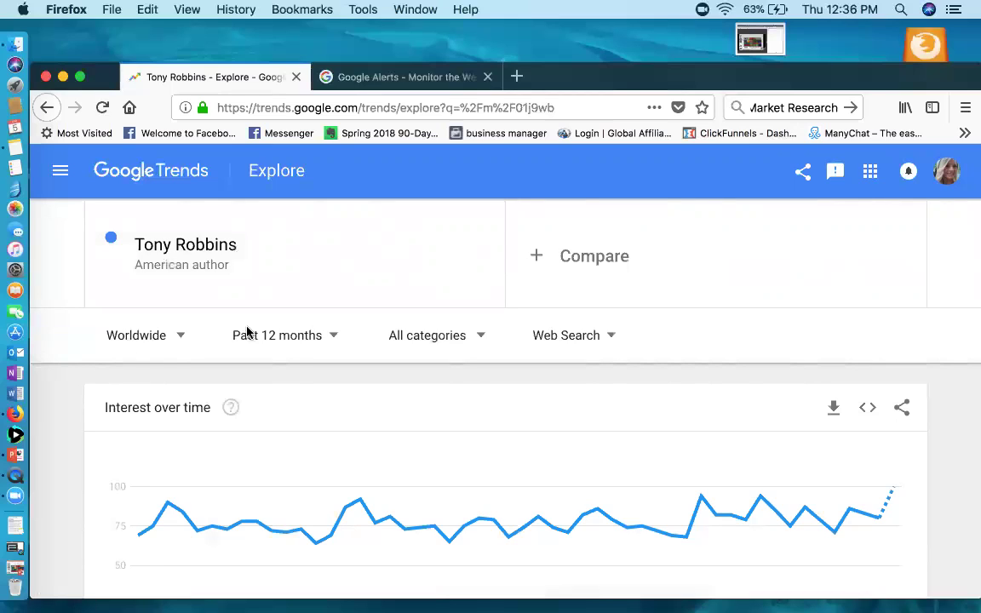
# Filter the Tony Robbins trend data by location to United States.
pyautogui.click(290, 345)
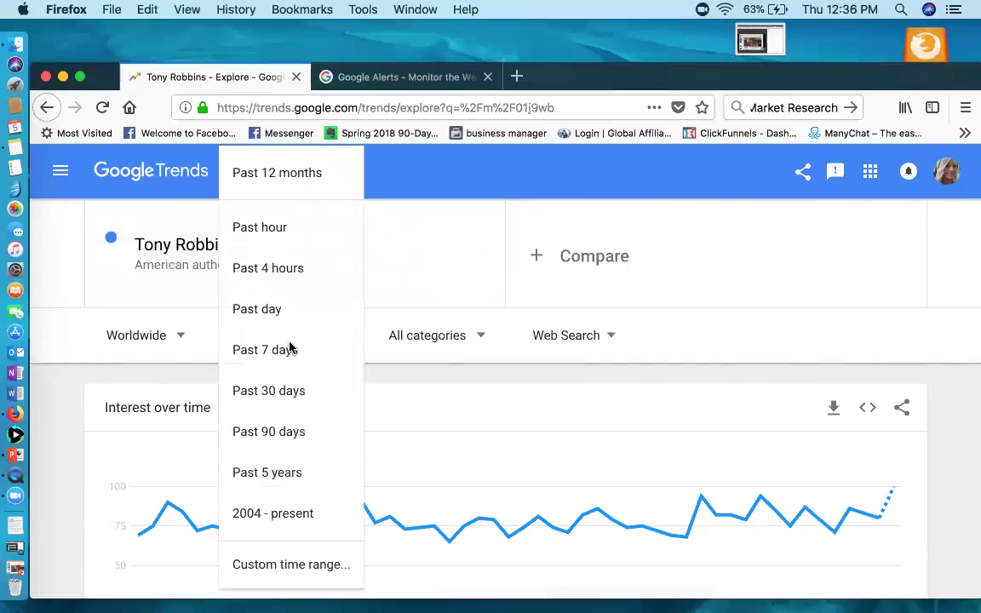
pyautogui.click(154, 340)
pyautogui.click(155, 338)
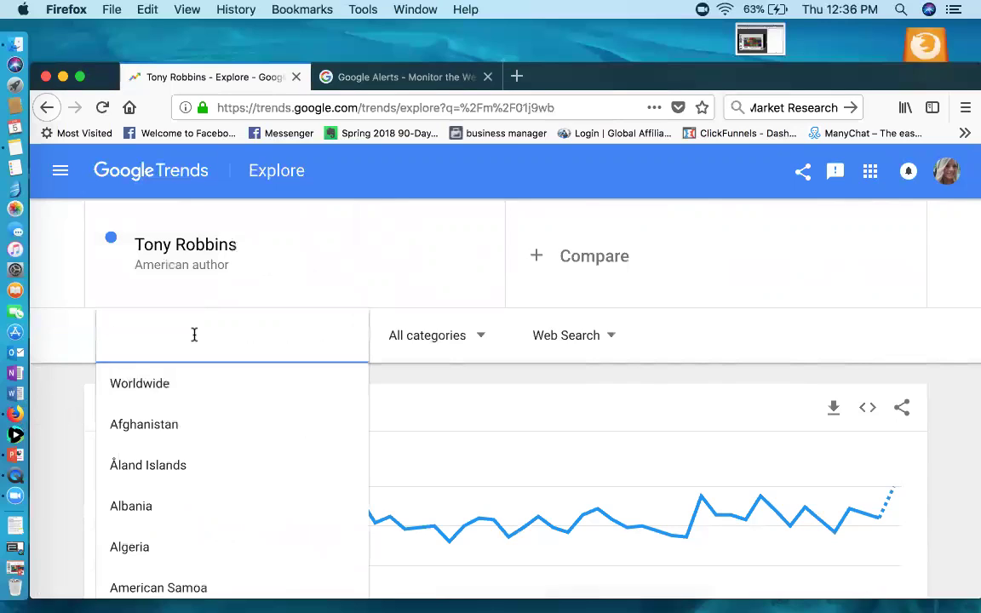
pyautogui.write('uni')
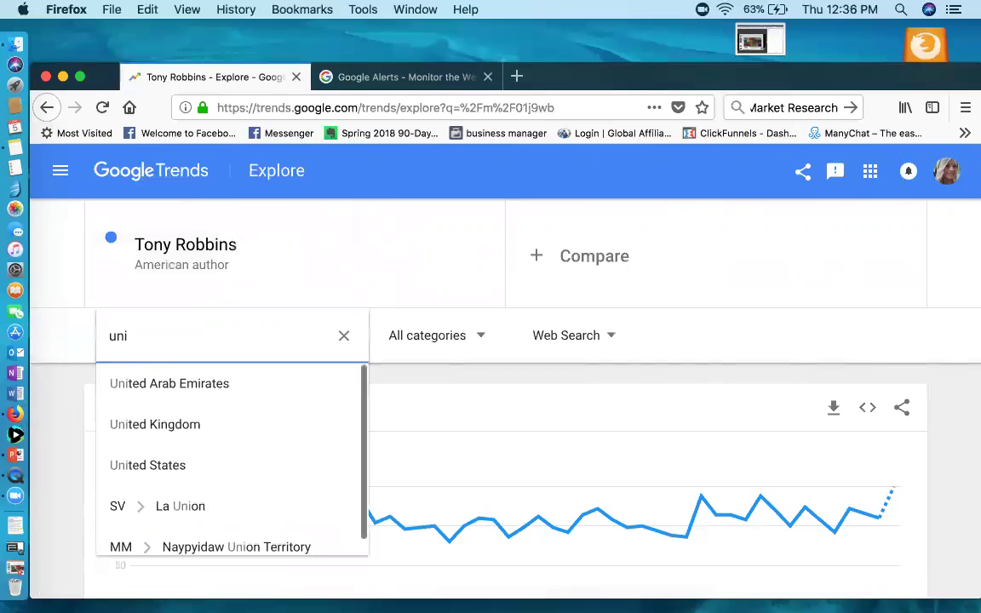
pyautogui.write('t')
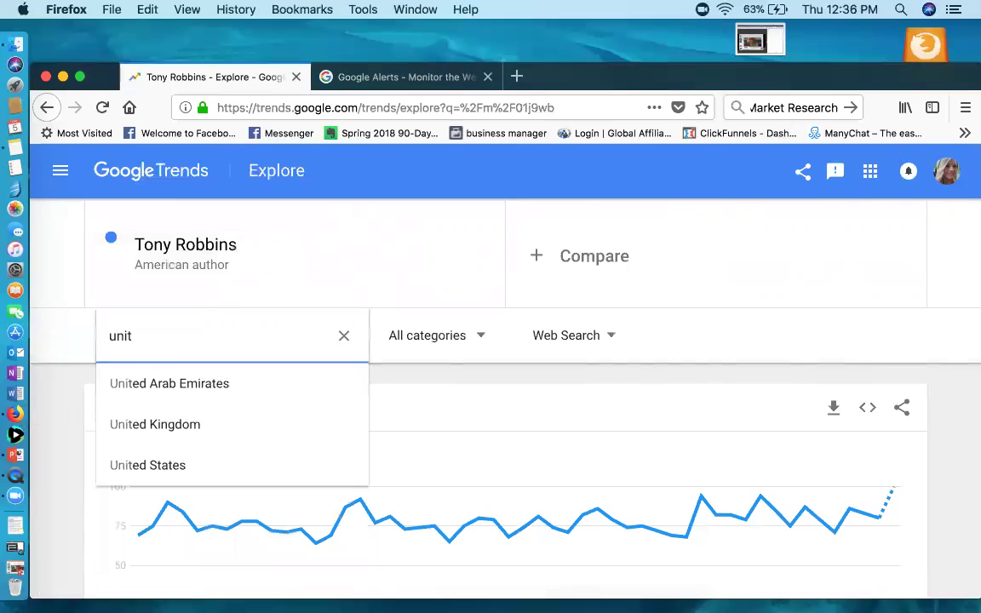
pyautogui.click(141, 465)
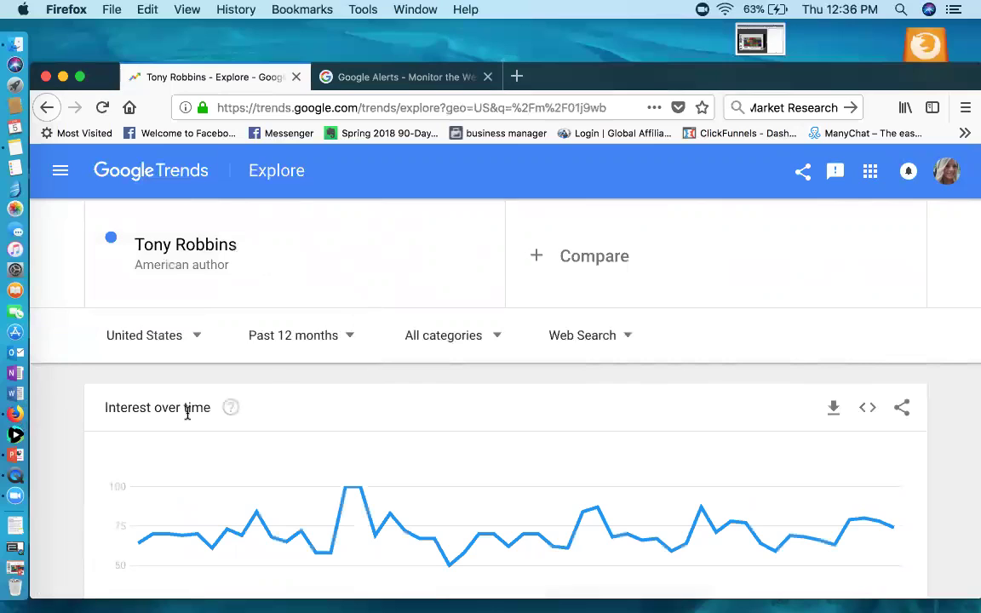
# Switch the location filter back to Worldwide.
pyautogui.click(176, 338)
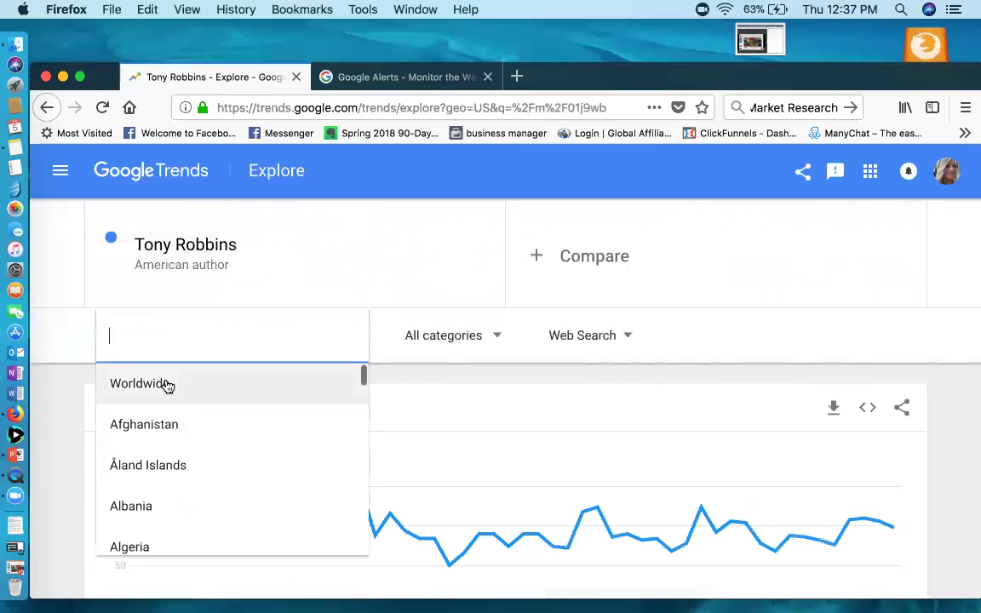
pyautogui.click(166, 385)
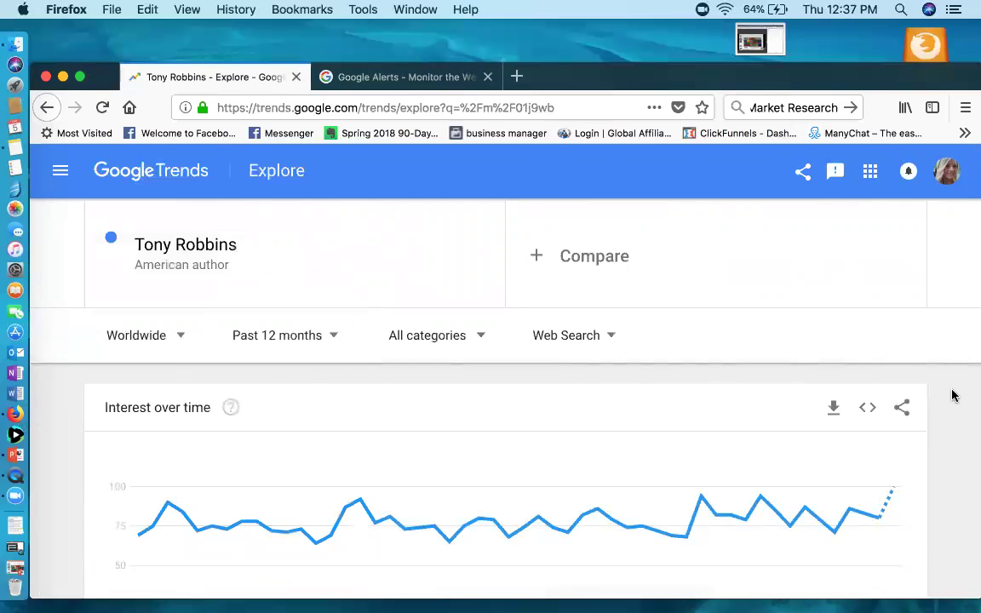
# Examine the worldwide interest over time chart and the interest by region map with its country ranking.
pyautogui.scroll(-10, 952, 388)
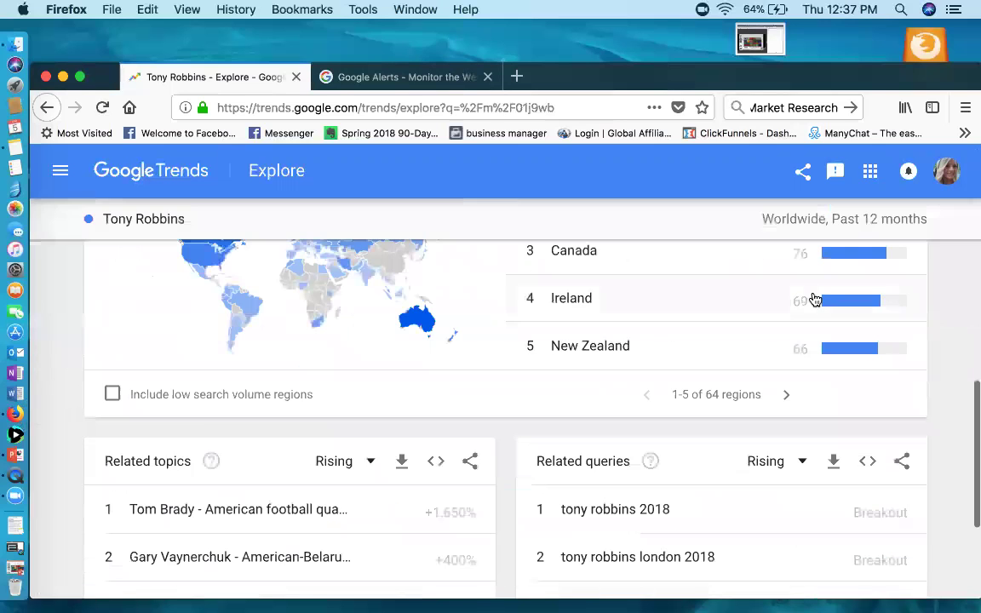
pyautogui.scroll(3, 924, 376)
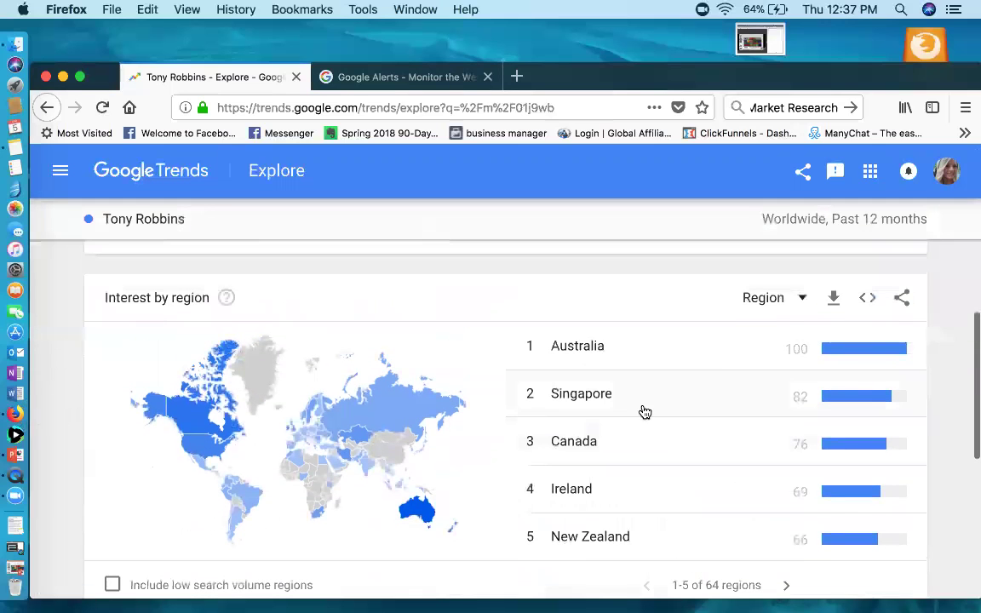
pyautogui.scroll(5, 185, 363)
pyautogui.click(181, 337)
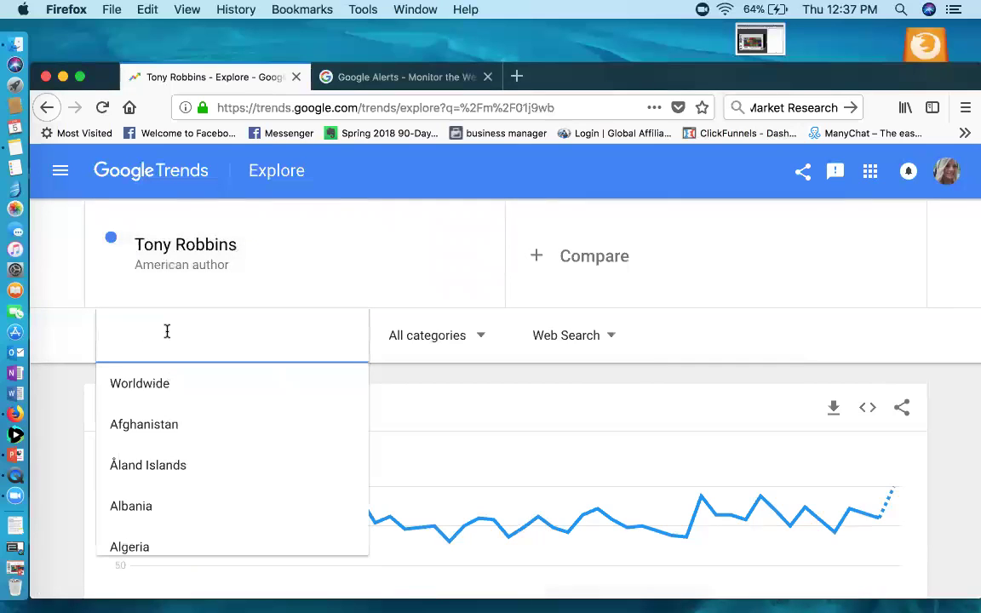
pyautogui.click(453, 377)
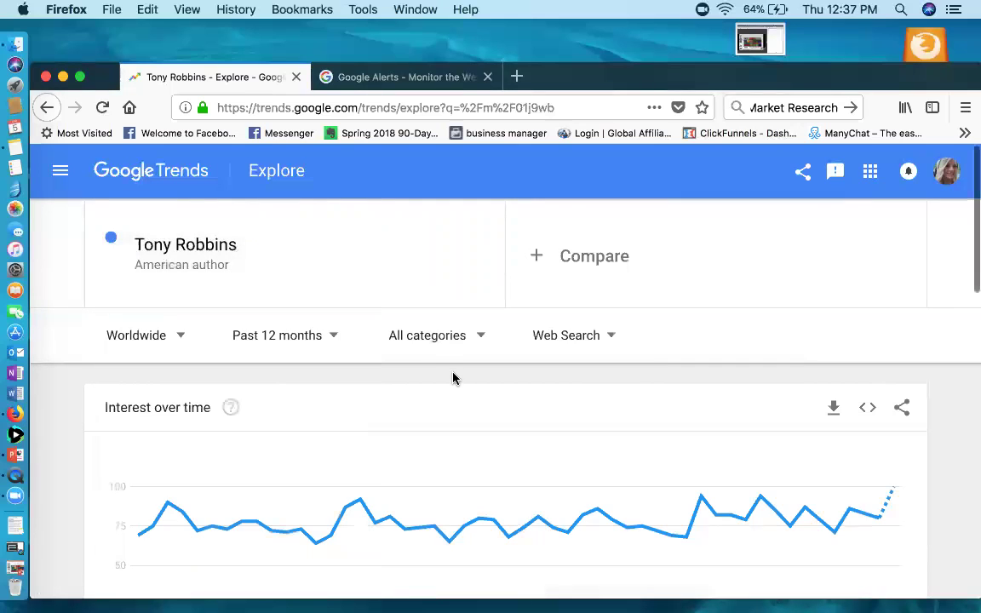
pyautogui.scroll(-5, 782, 357)
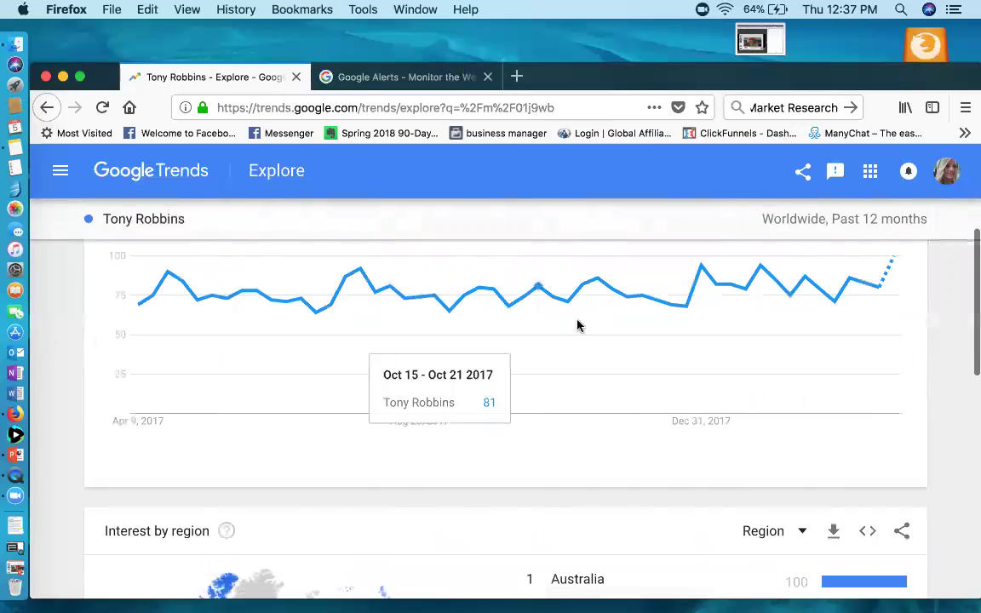
pyautogui.scroll(-1, 916, 340)
pyautogui.scroll(-5, 920, 344)
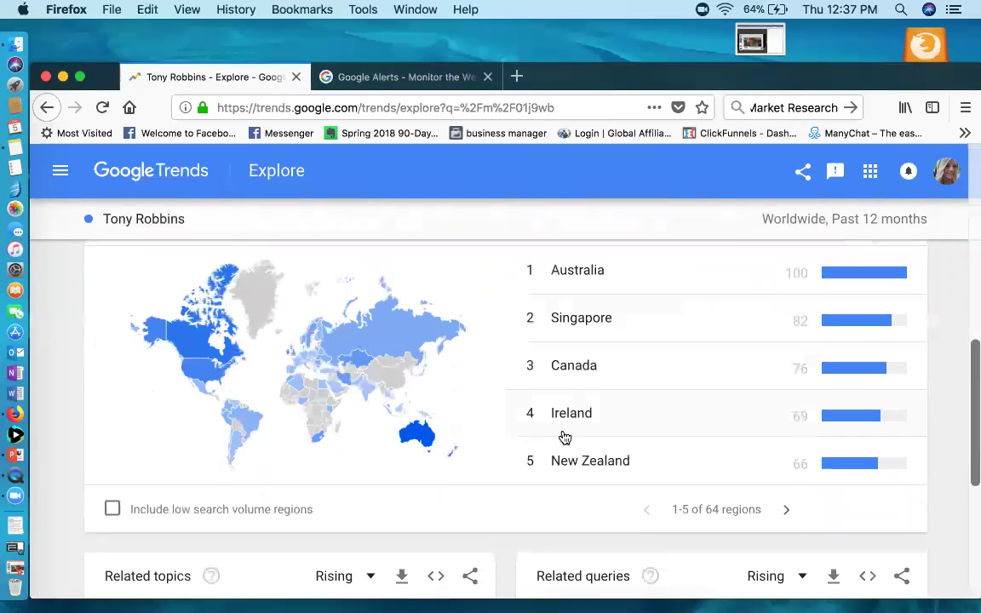
pyautogui.scroll(1, 624, 502)
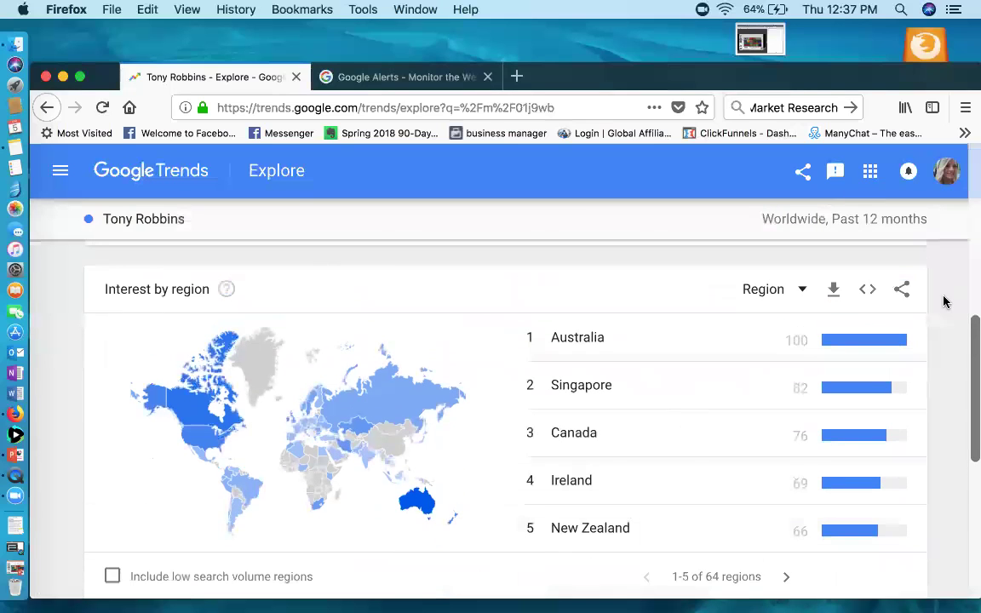
pyautogui.scroll(-2, 955, 306)
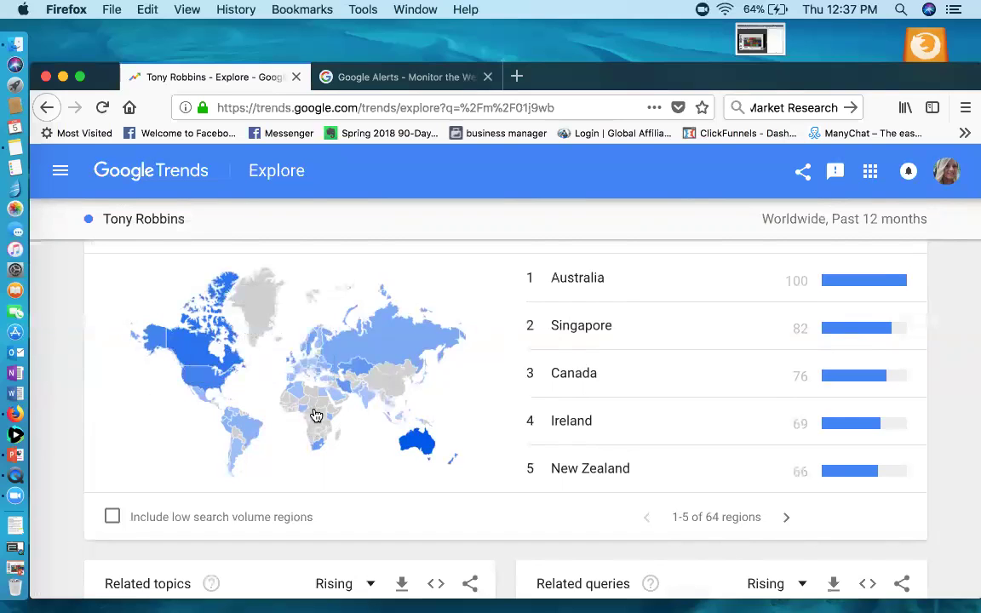
# Set the location filter of the Tony Robbins trend to United States.
pyautogui.scroll(5, 549, 413)
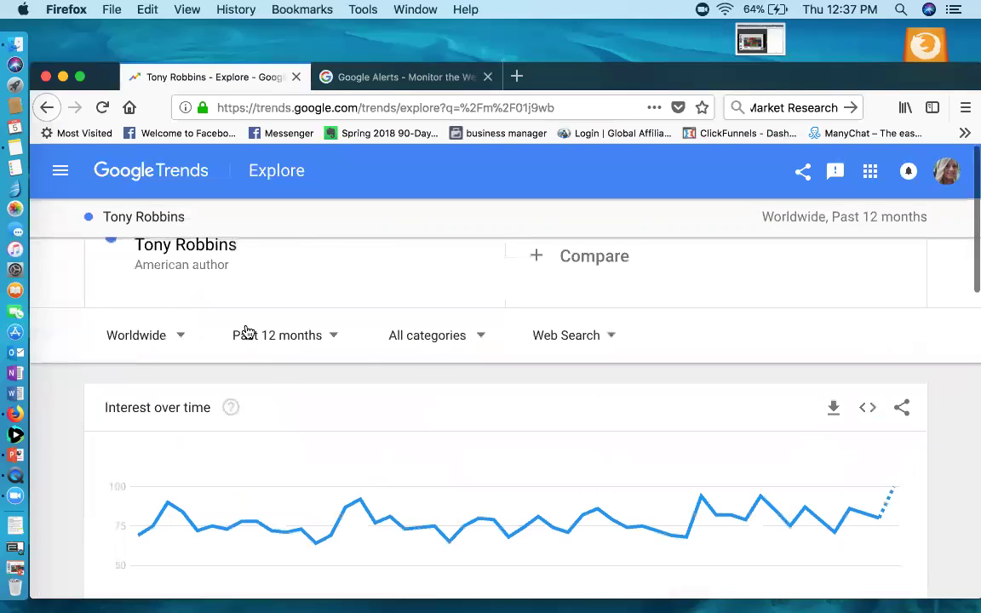
pyautogui.click(165, 334)
pyautogui.write('Unite')
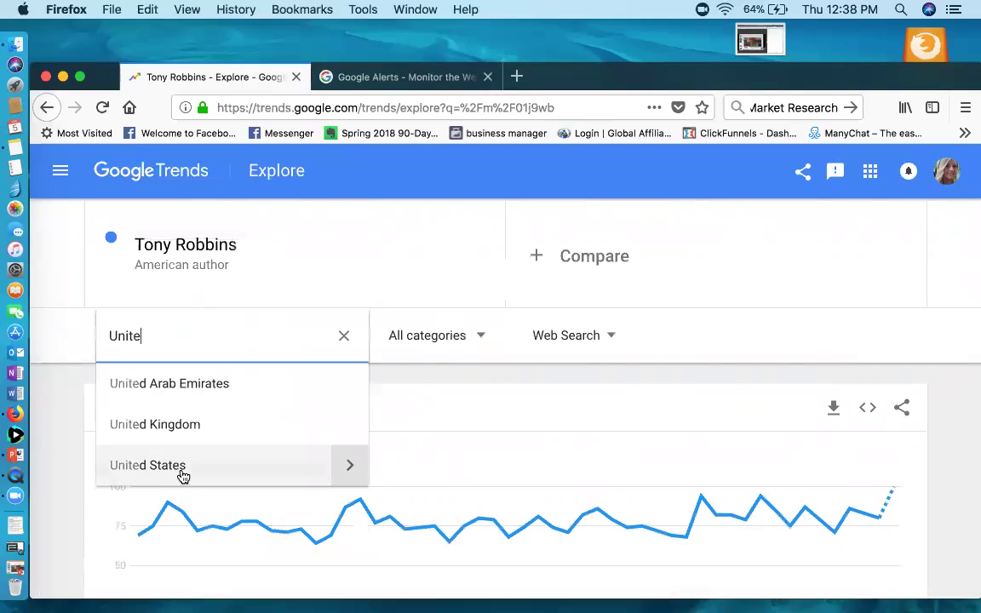
pyautogui.click(184, 467)
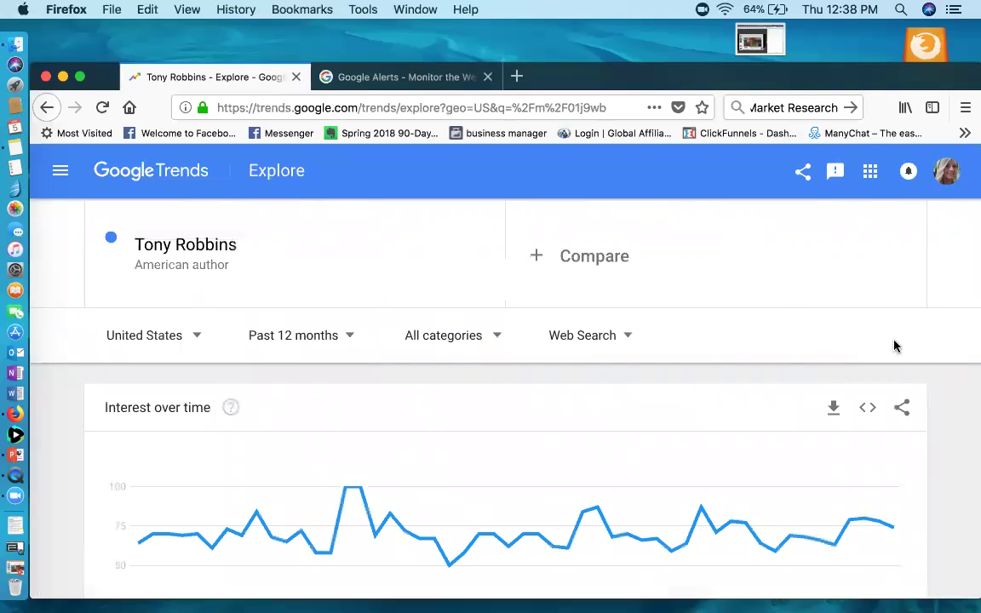
# Examine the interest by subregion map and the state ranking, including the second page of the list.
pyautogui.scroll(-5, 957, 369)
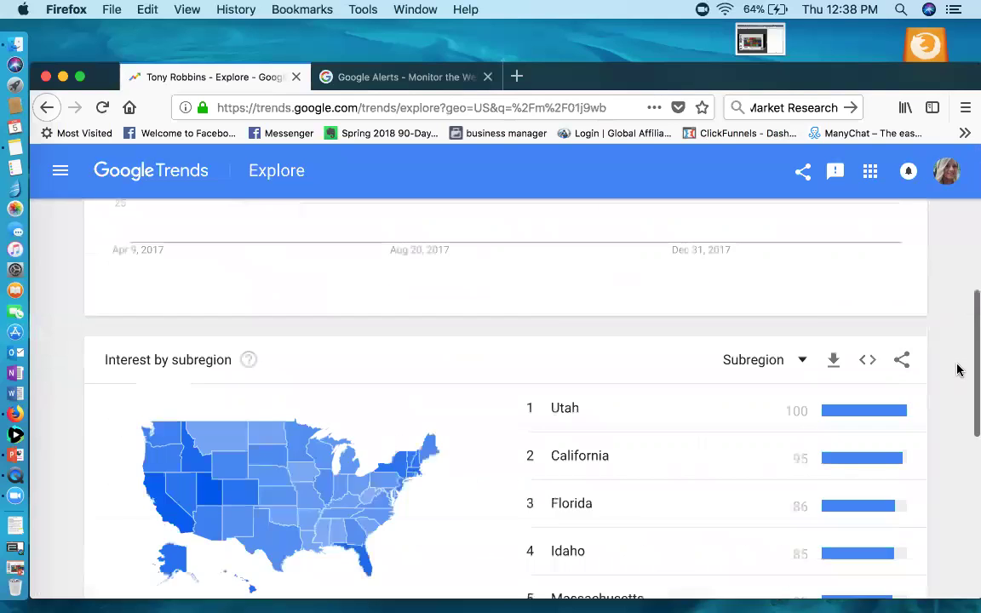
pyautogui.scroll(-3, 958, 369)
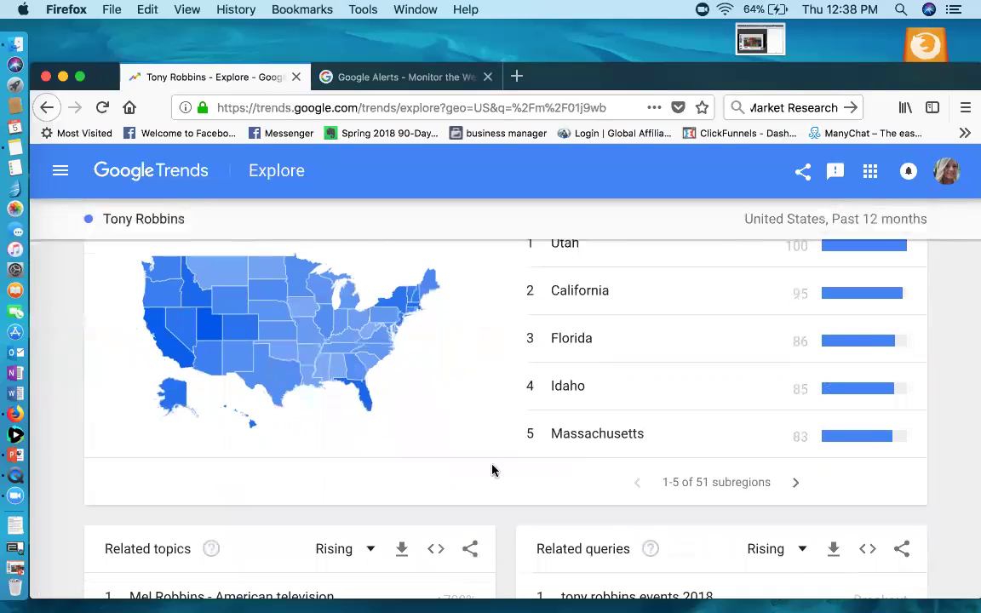
pyautogui.moveTo(308, 316)
pyautogui.moveTo(199, 342)
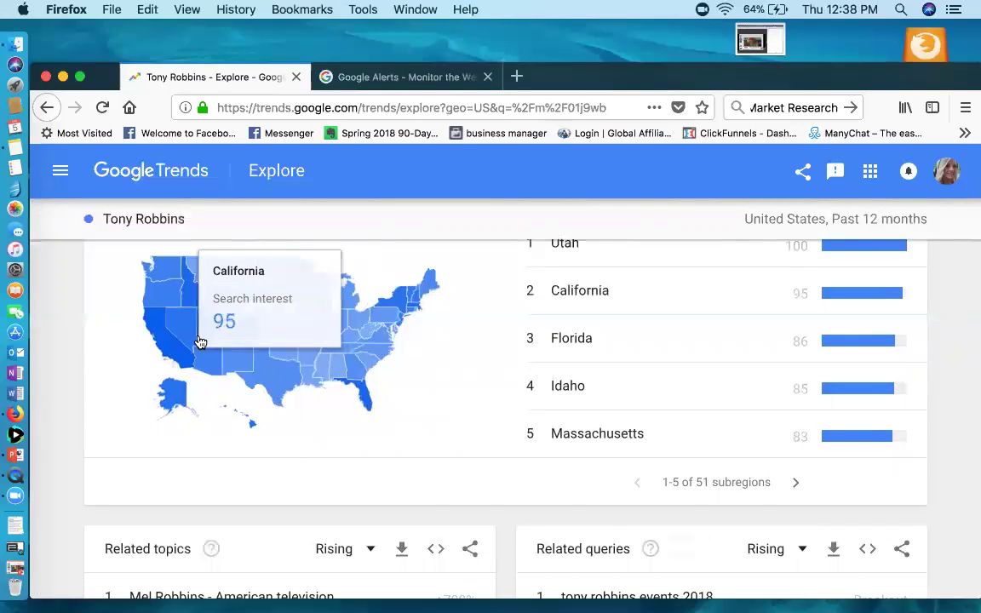
pyautogui.moveTo(399, 329)
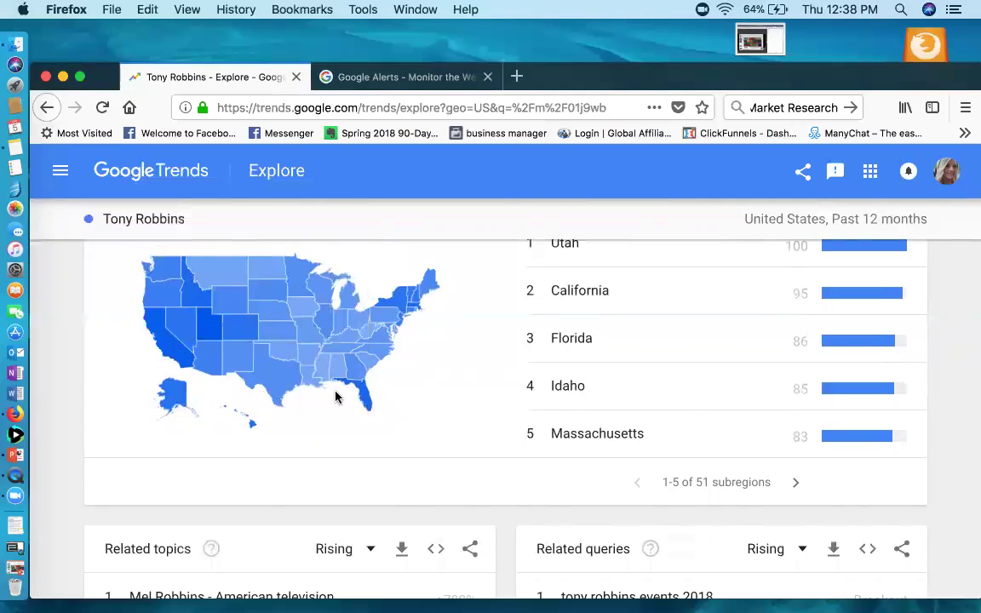
pyautogui.scroll(1, 418, 411)
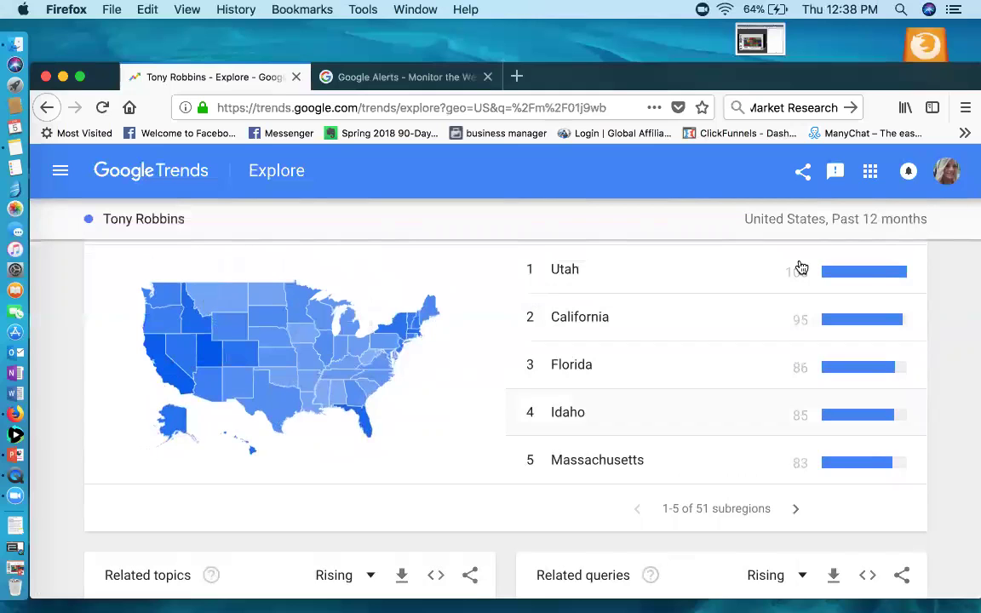
pyautogui.click(796, 510)
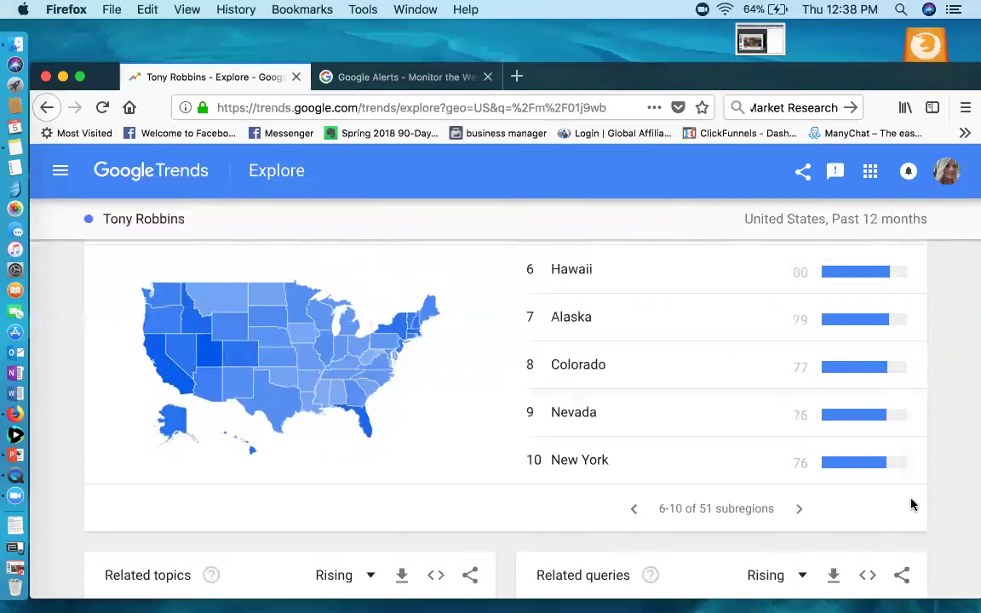
# Change the interest by subregion breakdown to City and review the city map and ranking.
pyautogui.scroll(5, 911, 504)
pyautogui.click(799, 444)
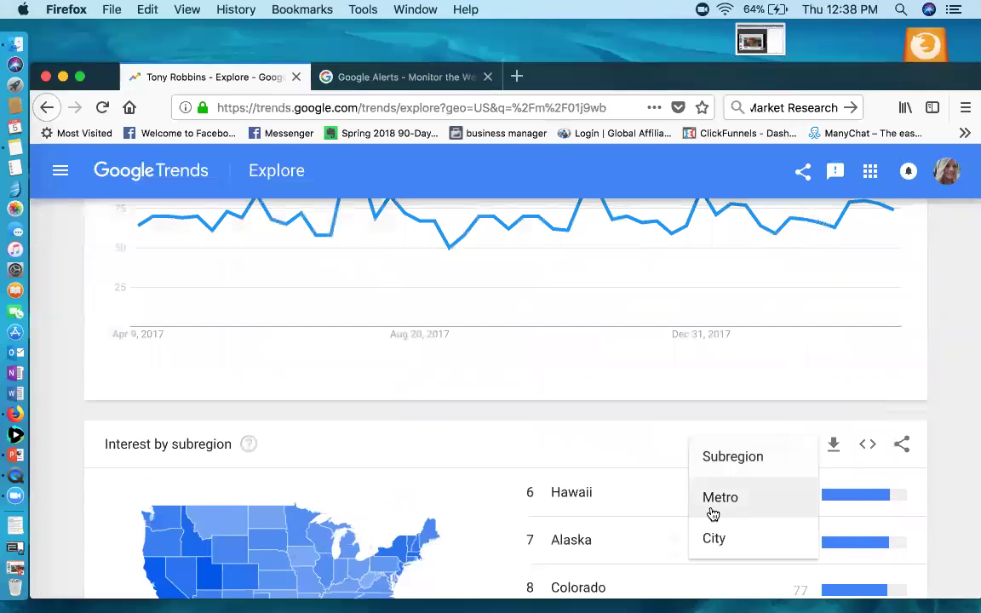
pyautogui.click(930, 398)
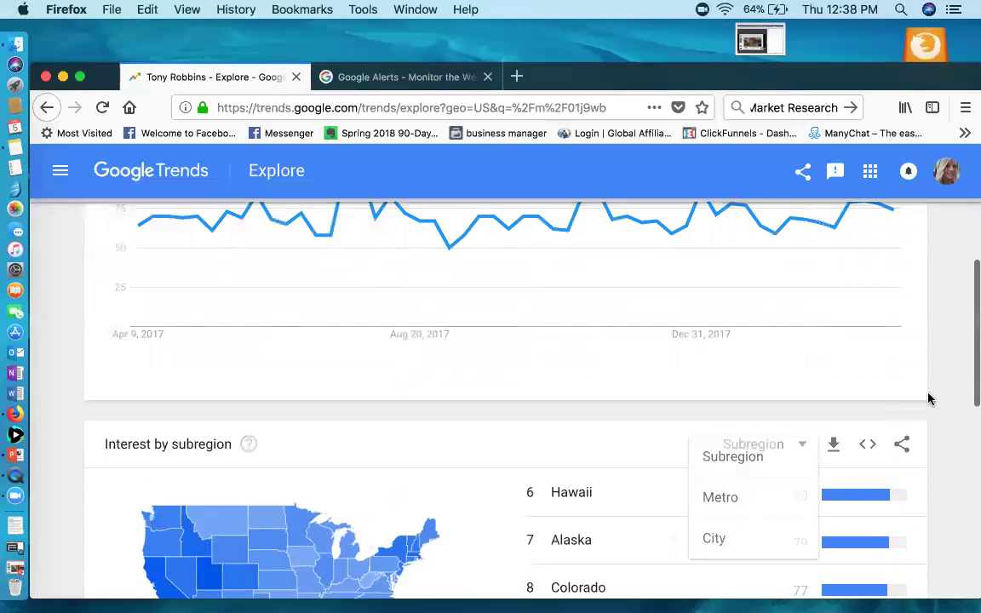
pyautogui.scroll(-5, 928, 399)
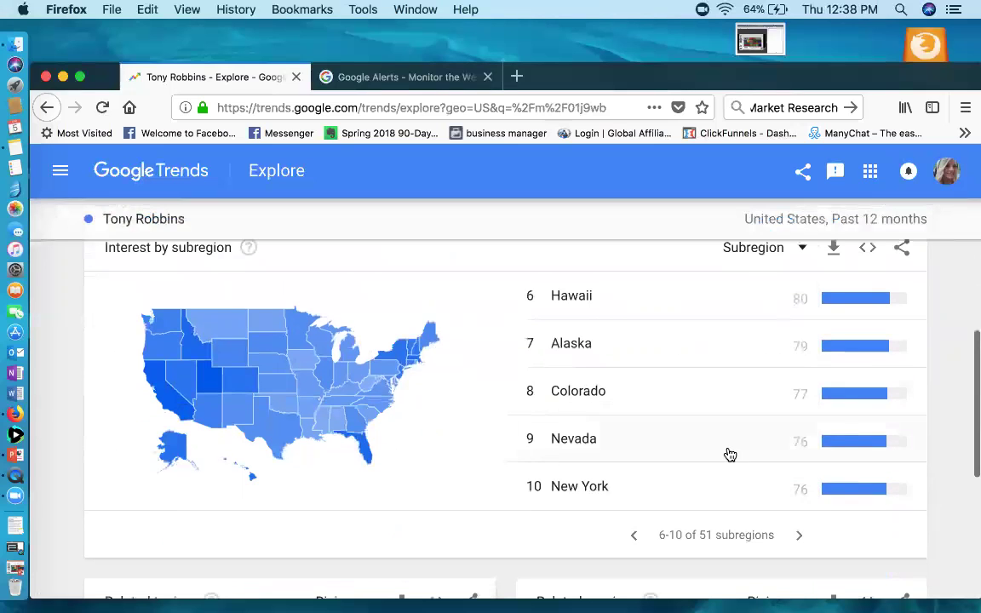
pyautogui.scroll(2, 730, 455)
pyautogui.click(776, 339)
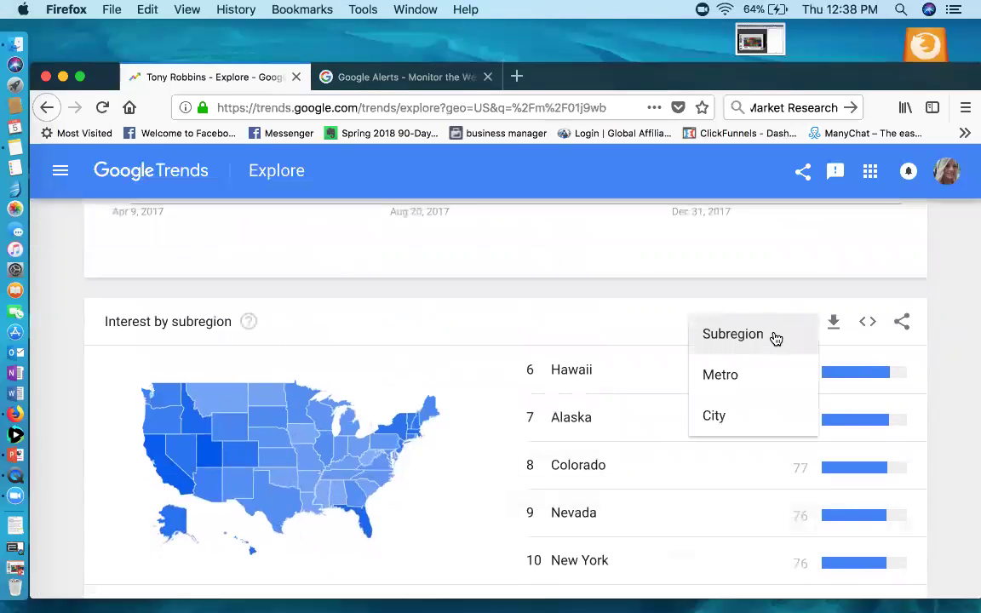
pyautogui.click(724, 421)
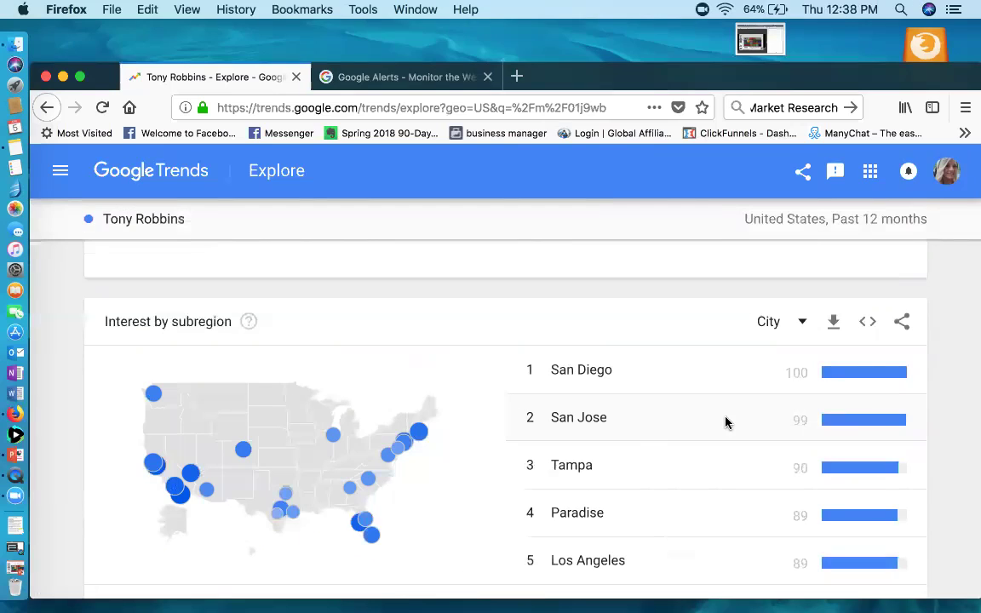
pyautogui.scroll(-2, 516, 340)
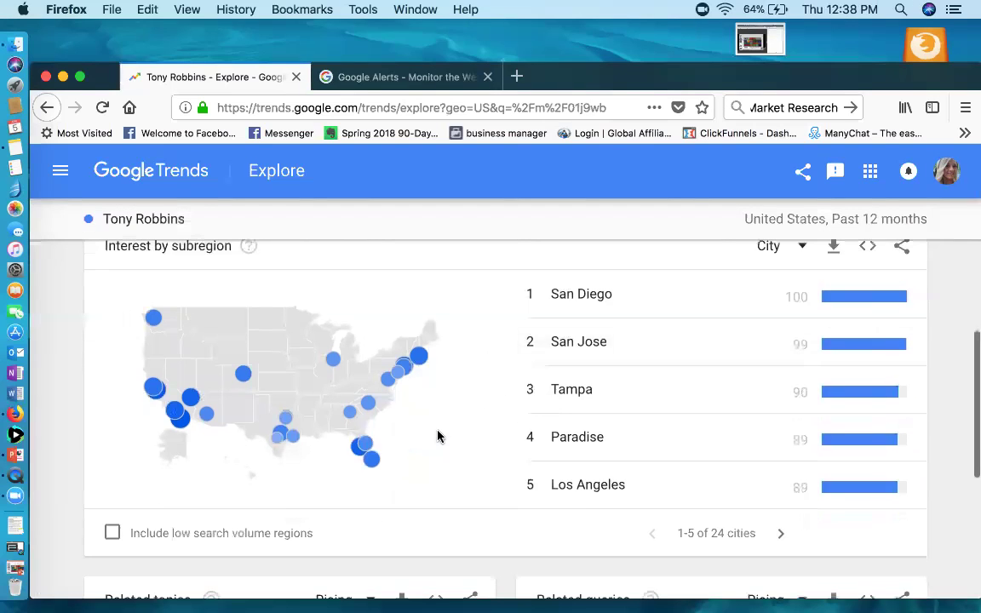
pyautogui.scroll(2, 438, 436)
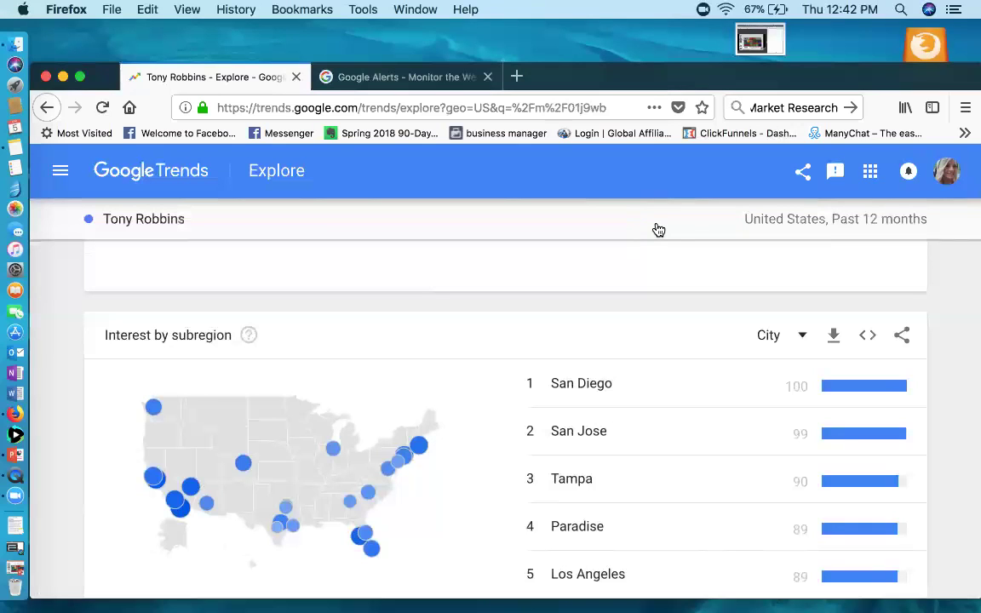
# Change the interest by subregion breakdown back to Subregion and show the second page of the state ranking.
pyautogui.scroll(-3, 670, 285)
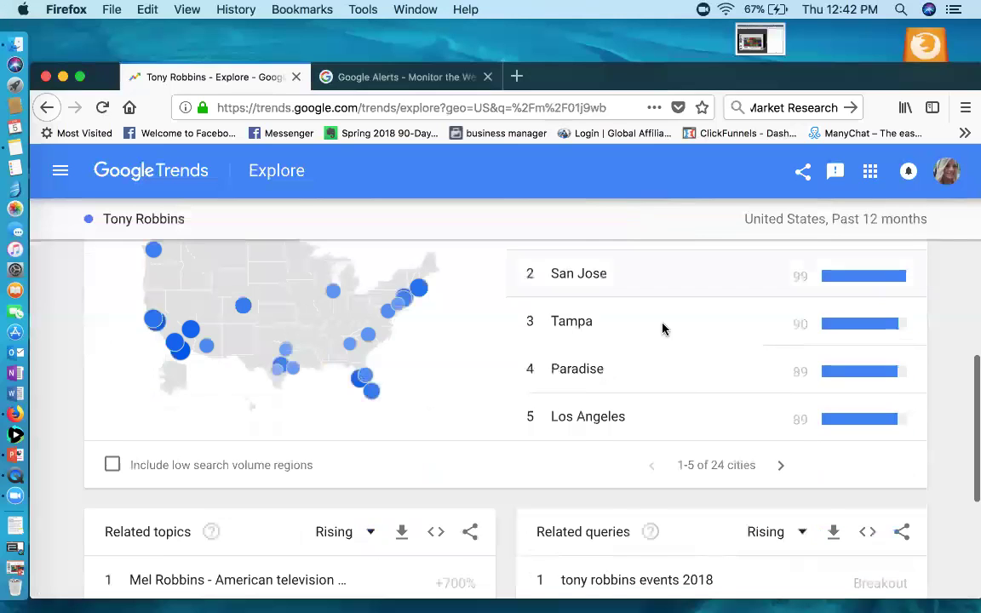
pyautogui.scroll(1, 662, 329)
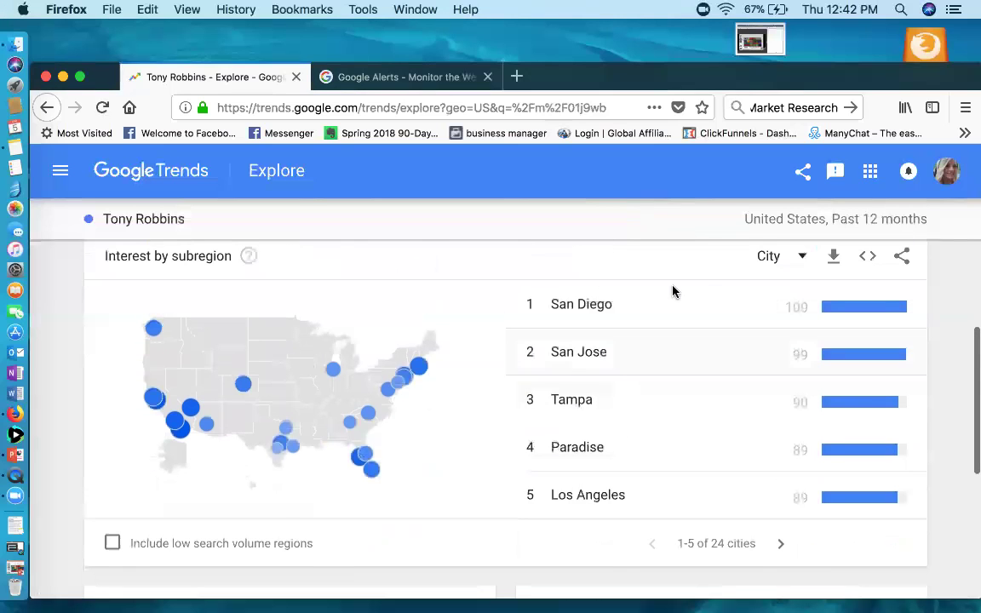
pyautogui.click(783, 266)
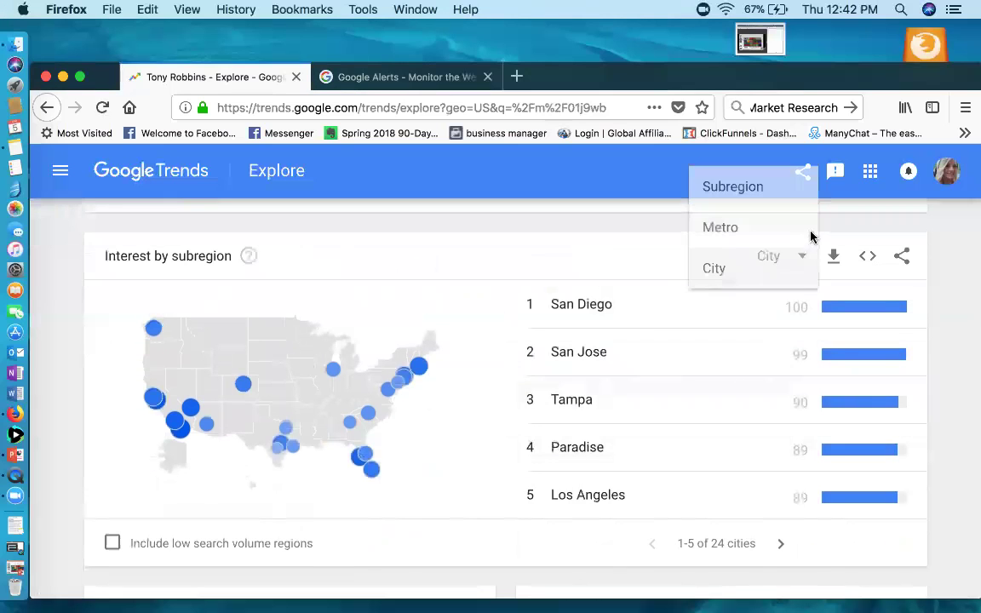
pyautogui.click(741, 201)
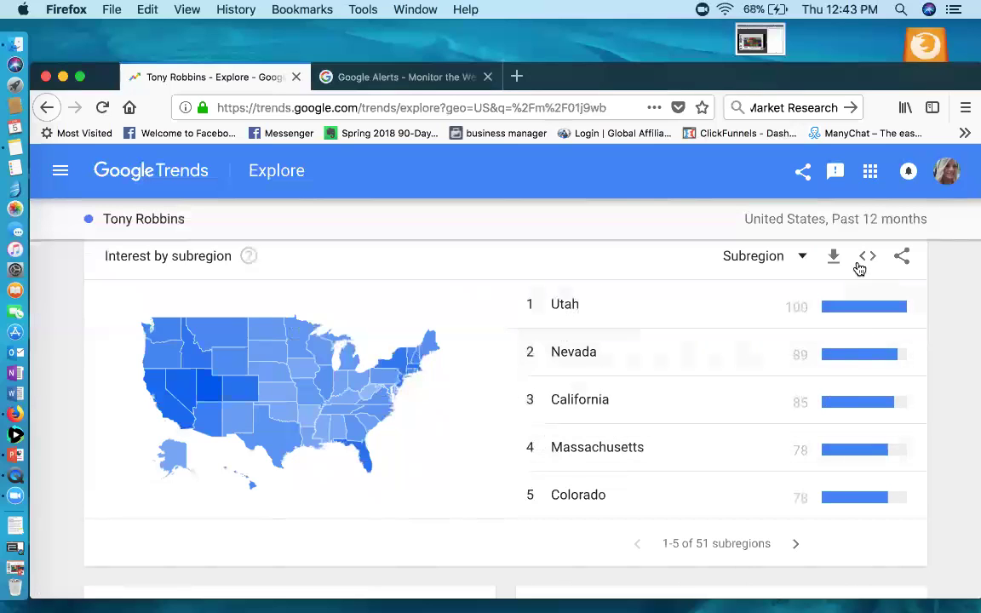
pyautogui.click(795, 544)
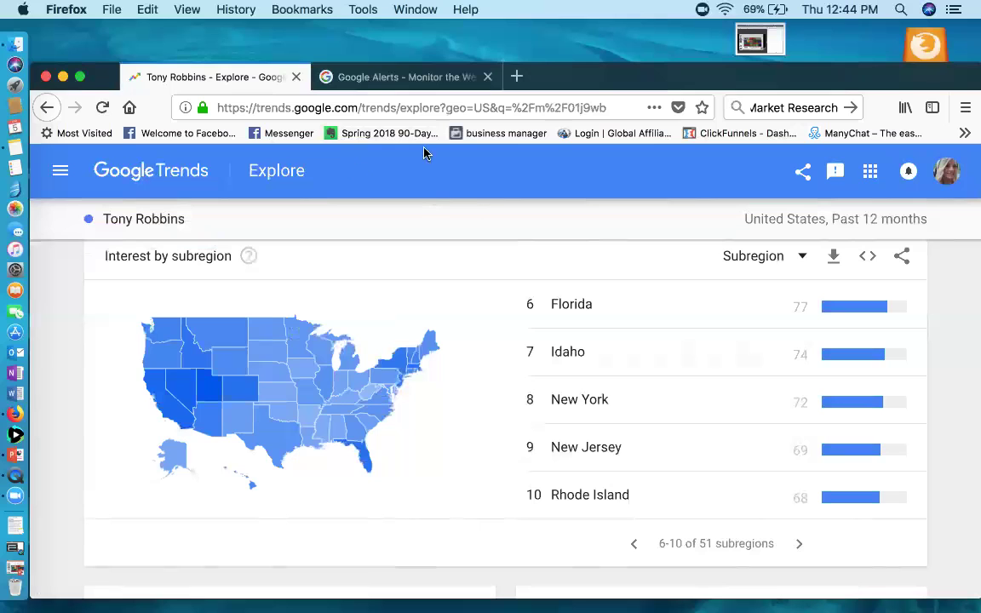
# Review the suggestions for the Tony Robbins search term and the rising related topics and queries.
pyautogui.scroll(3, 369, 276)
pyautogui.scroll(5, 369, 277)
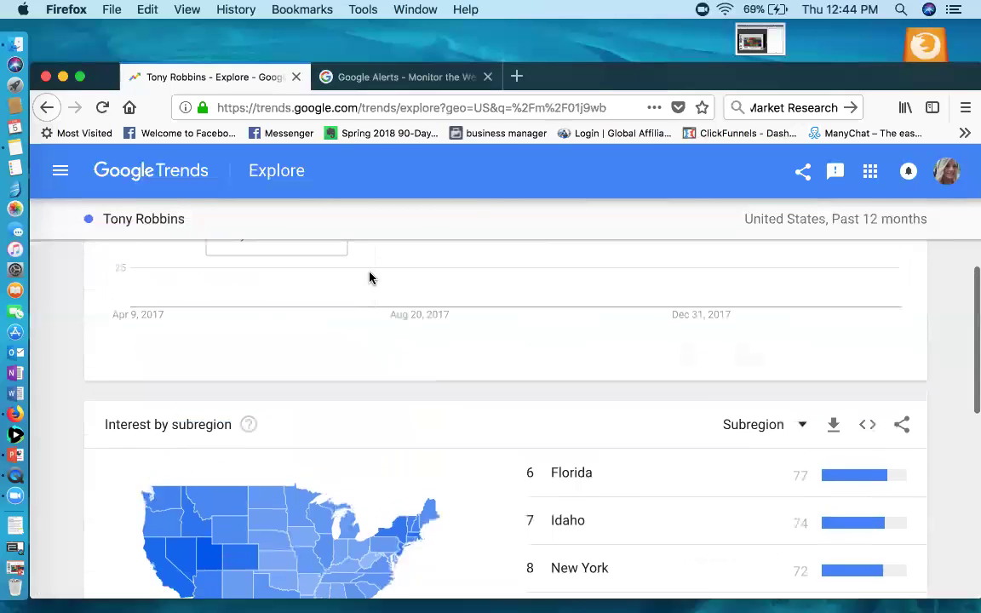
pyautogui.click(269, 253)
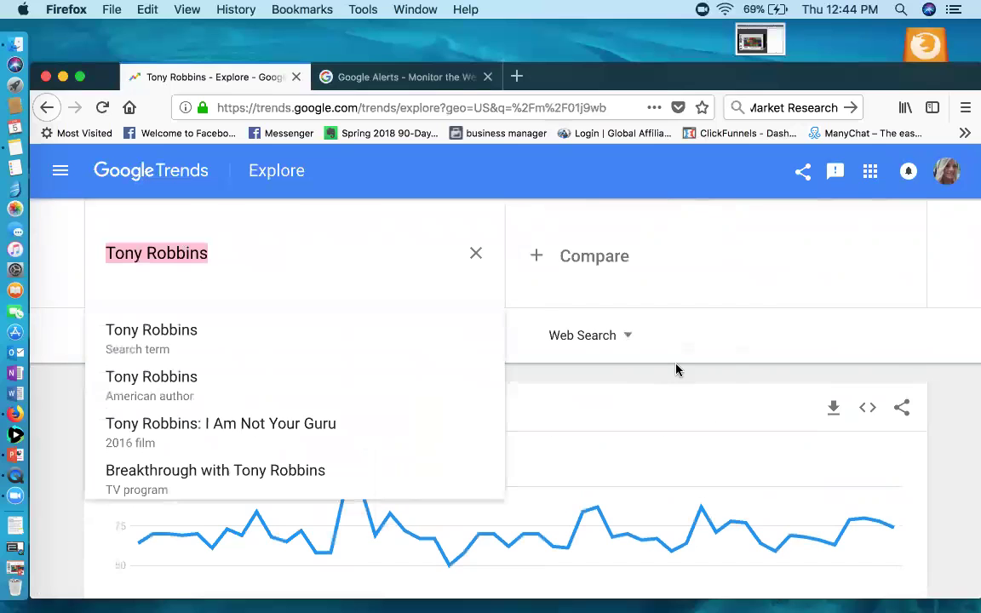
pyautogui.scroll(-15, 676, 367)
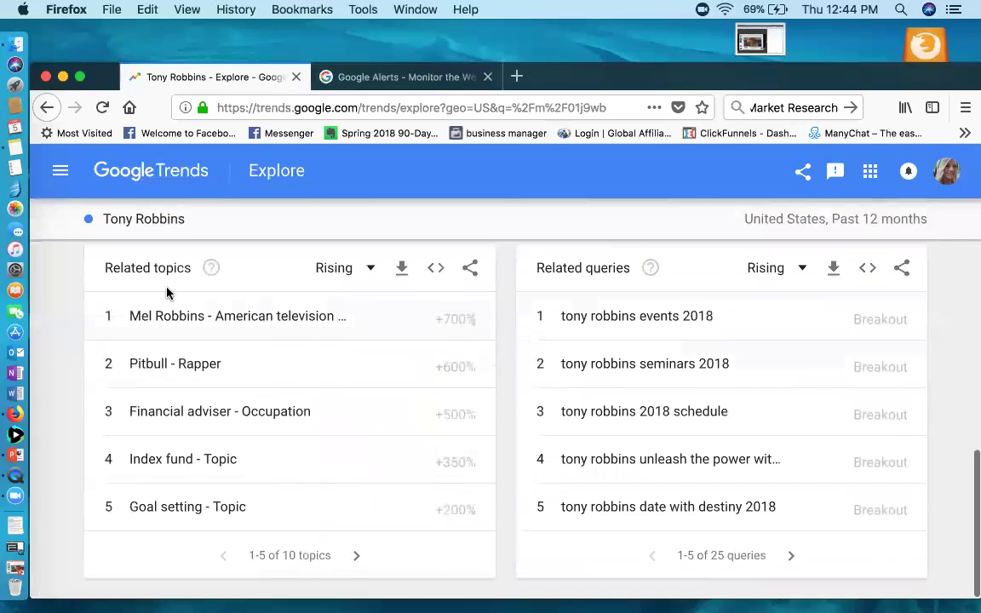
pyautogui.scroll(6, 414, 521)
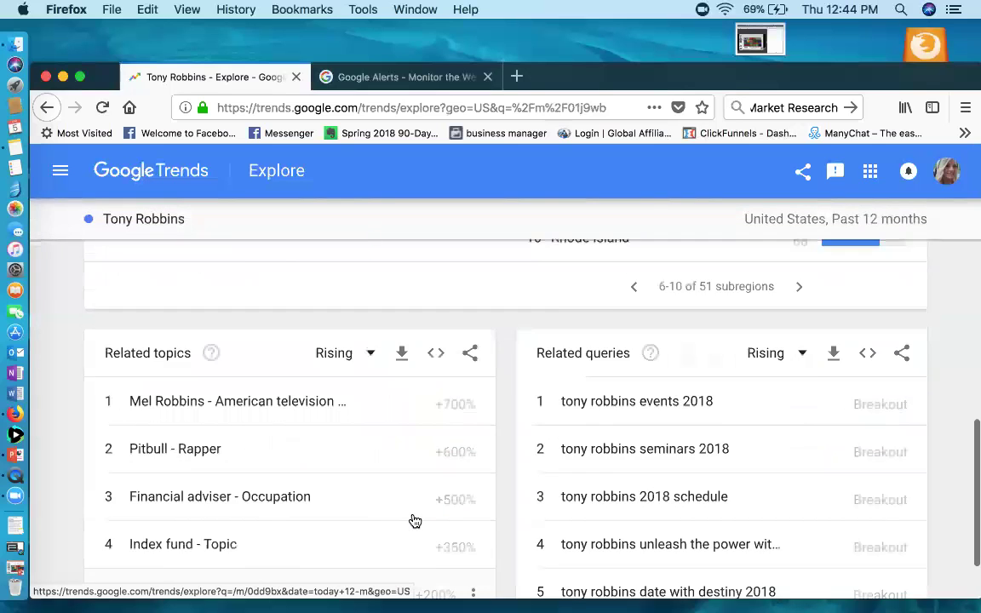
pyautogui.scroll(8, 414, 518)
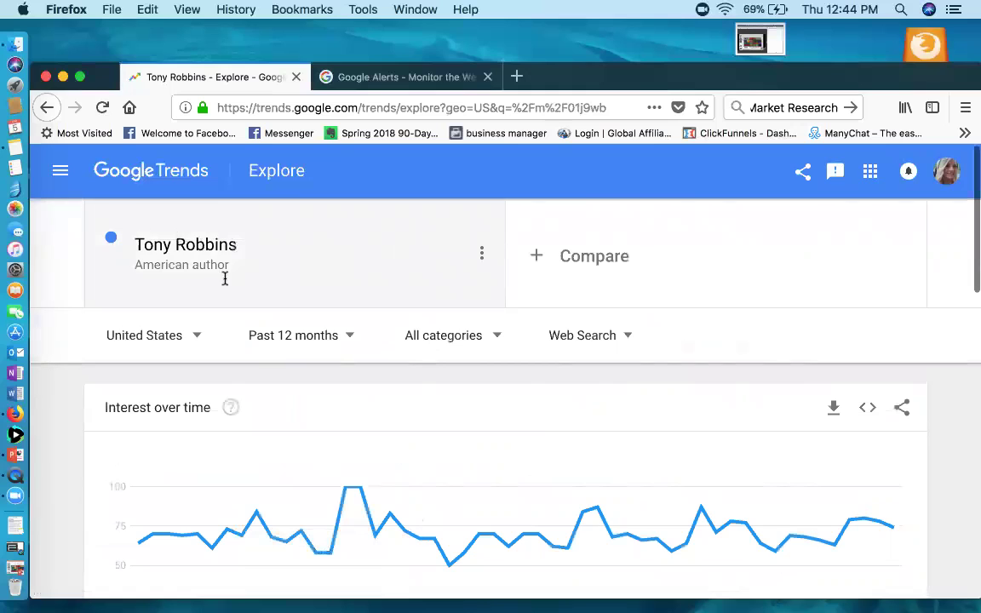
# Switch to Google Alerts, clear the existing camping query and look over the list of current alerts.
pyautogui.click(317, 78)
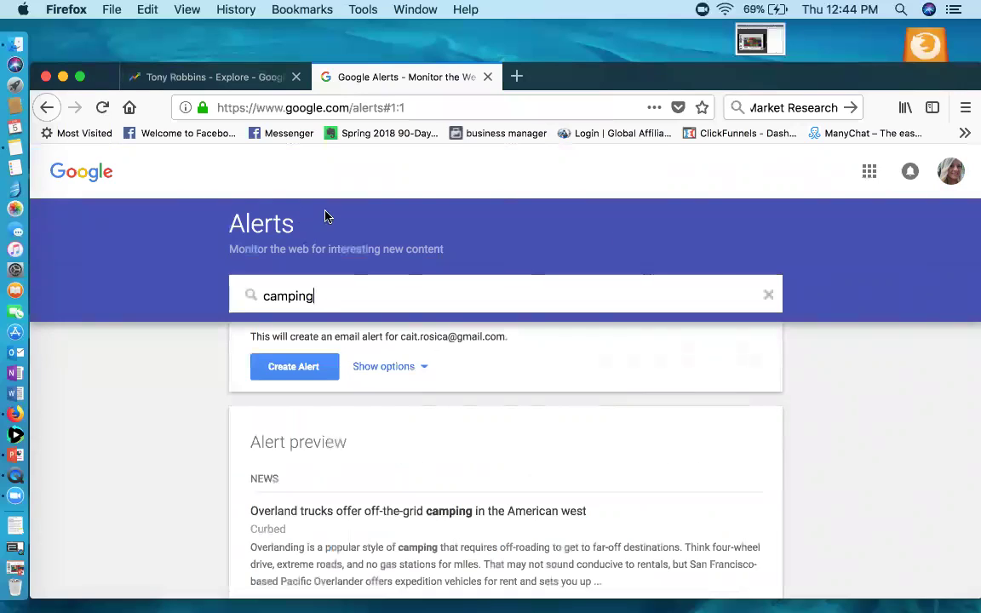
pyautogui.click(770, 298)
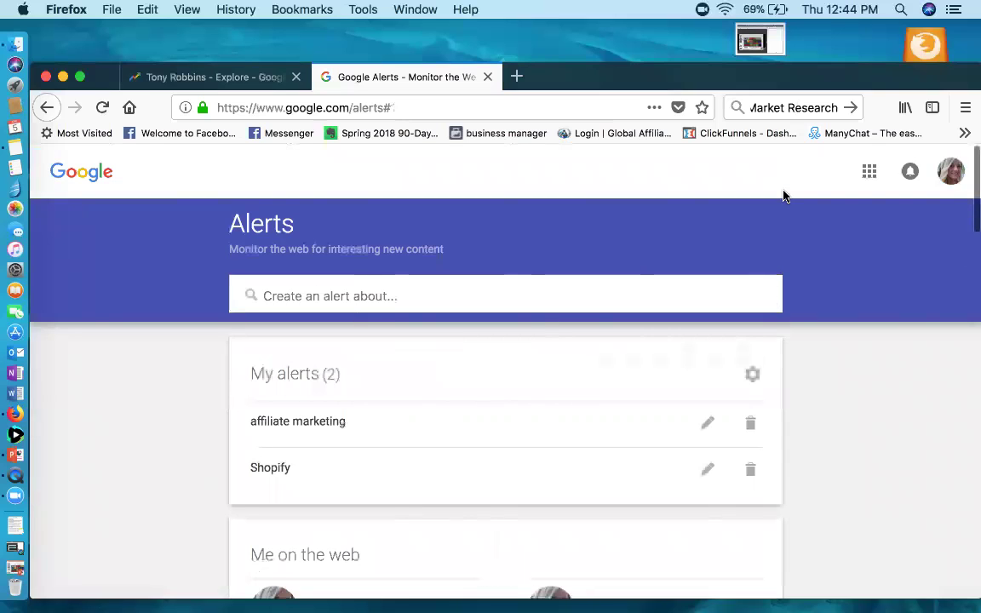
pyautogui.scroll(-3, 856, 284)
pyautogui.scroll(2, 854, 285)
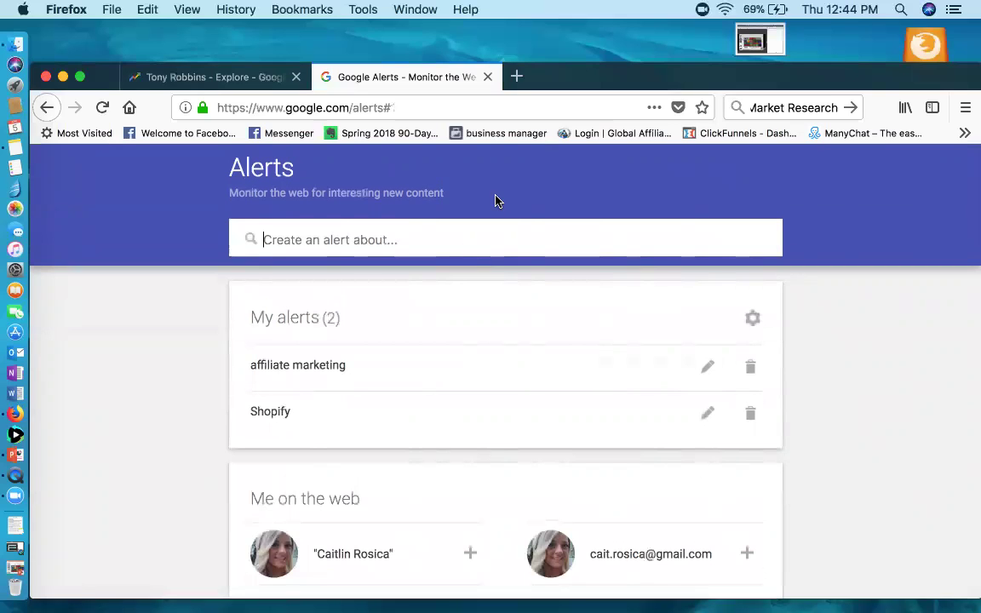
# Create an email alert for the topic camping.
pyautogui.write('c')
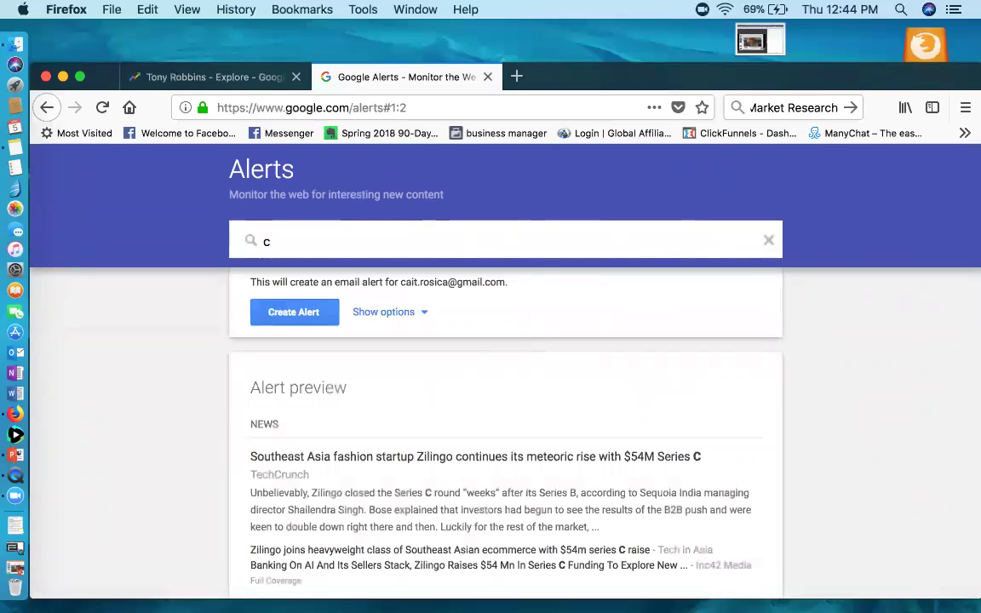
pyautogui.write('amping')
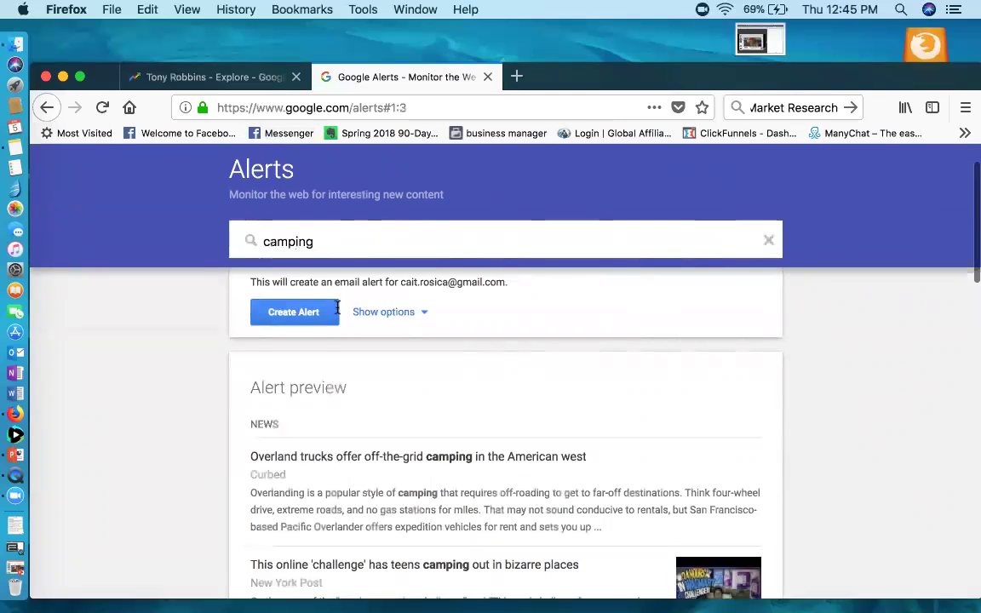
pyautogui.click(298, 312)
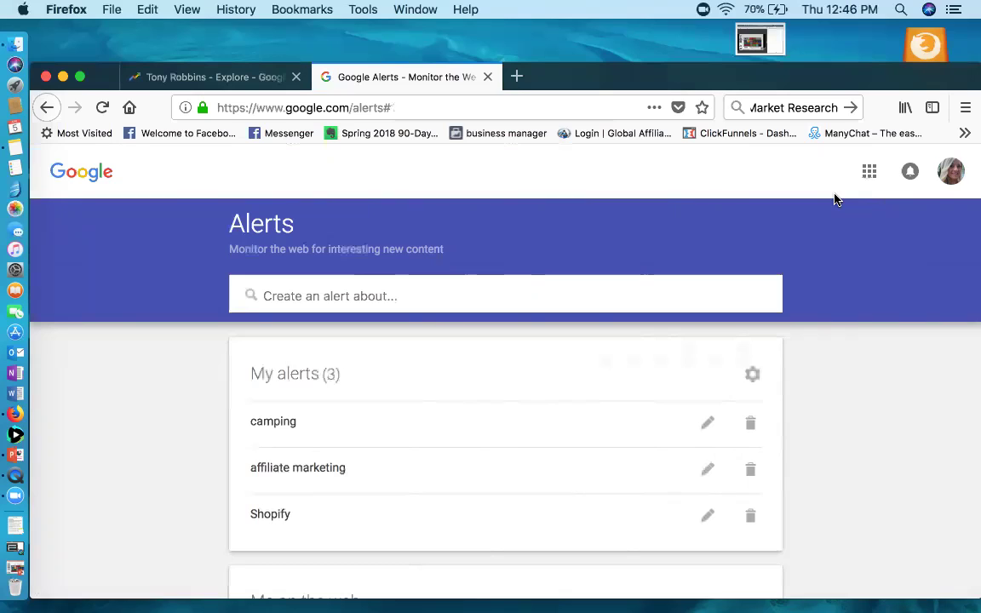
# Look over the alert suggestions in Google Alerts and open the results of the camping alert.
pyautogui.click(143, 79)
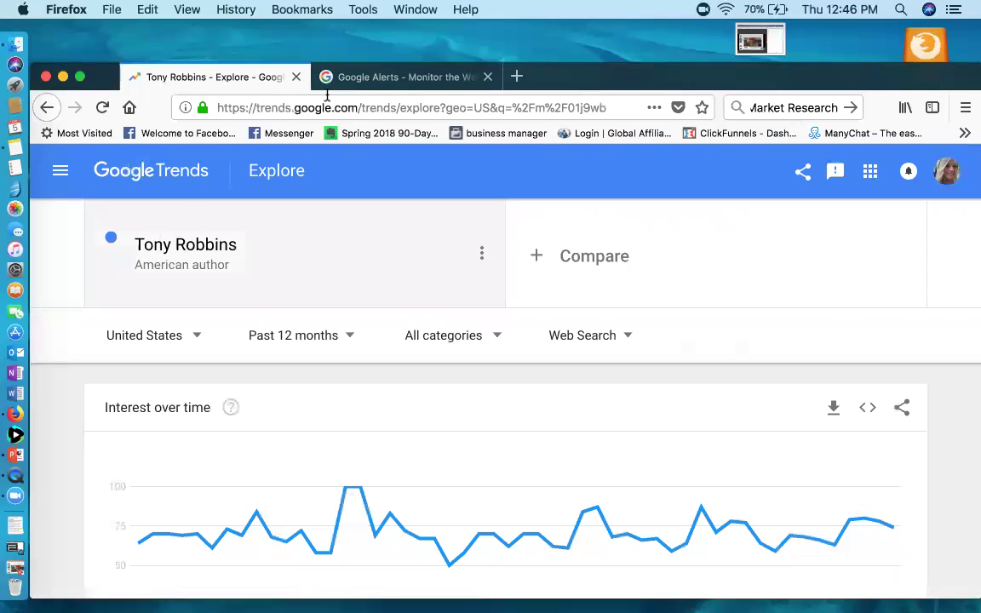
pyautogui.click(336, 78)
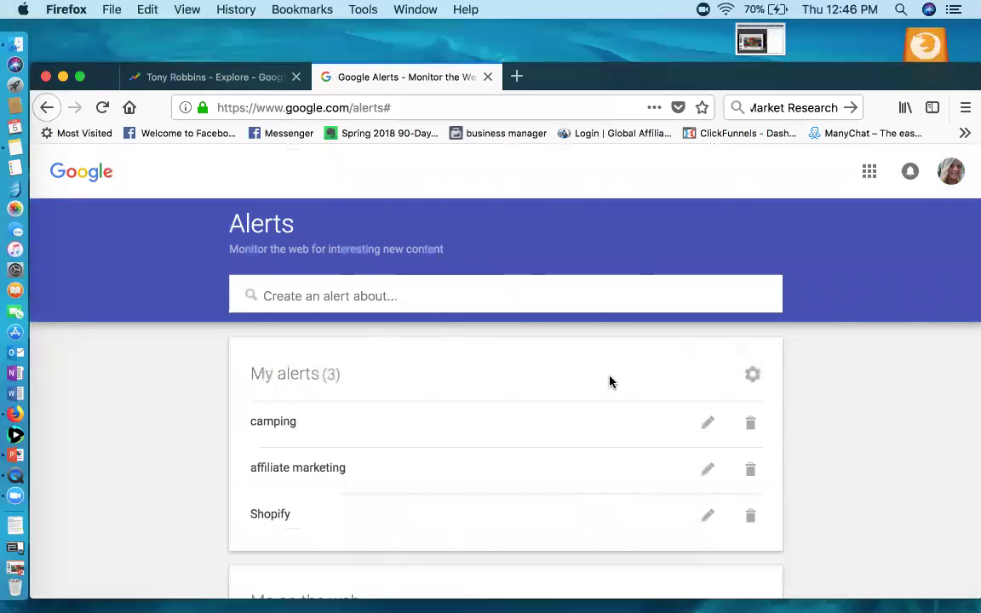
pyautogui.scroll(-10, 609, 382)
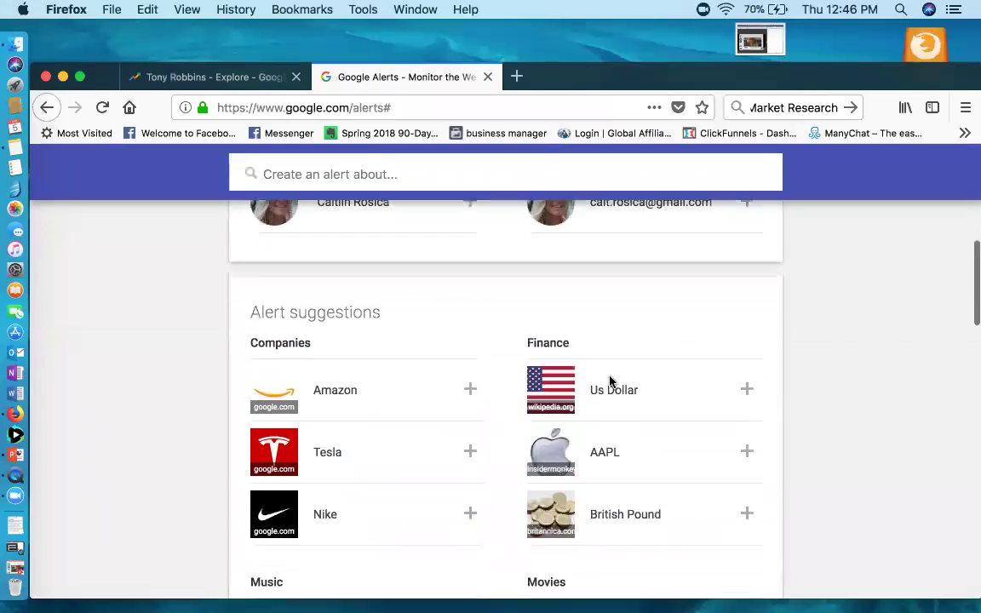
pyautogui.scroll(10, 610, 381)
pyautogui.click(276, 359)
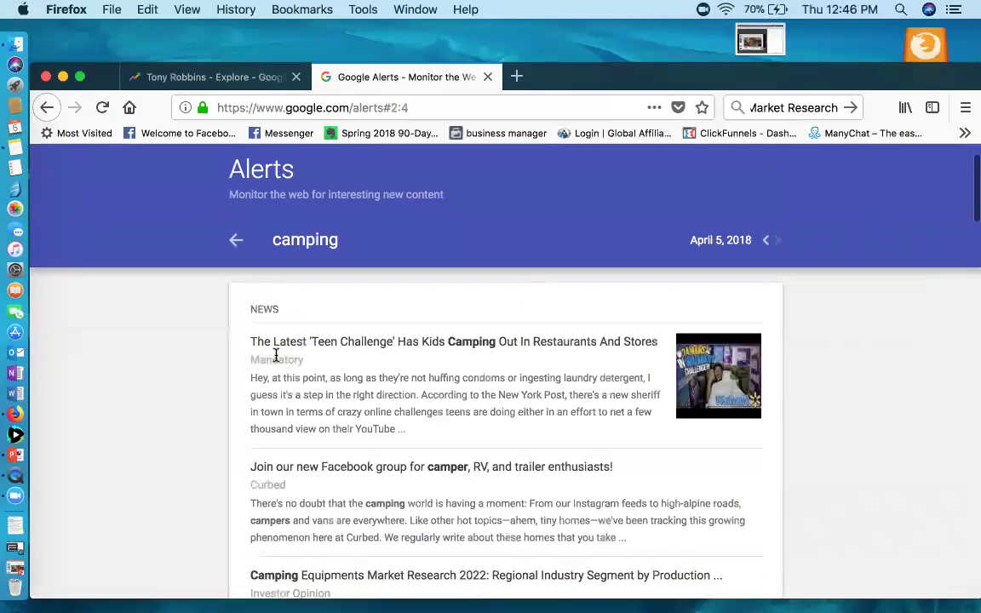
# Open the Curbed article about the Facebook group for camper, RV and trailer enthusiasts, skim it and close it.
pyautogui.scroll(-5, 449, 344)
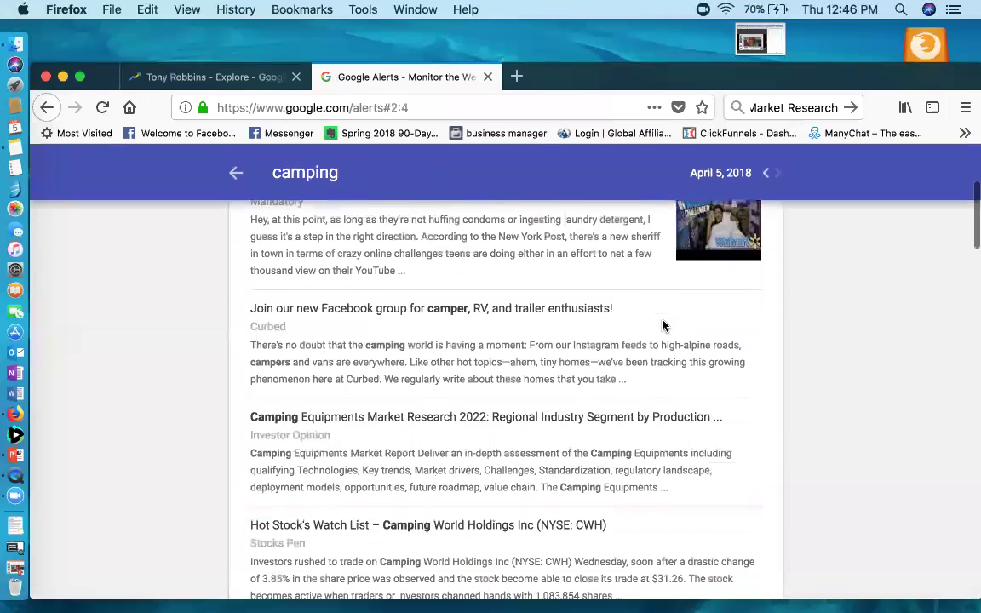
pyautogui.click(497, 311)
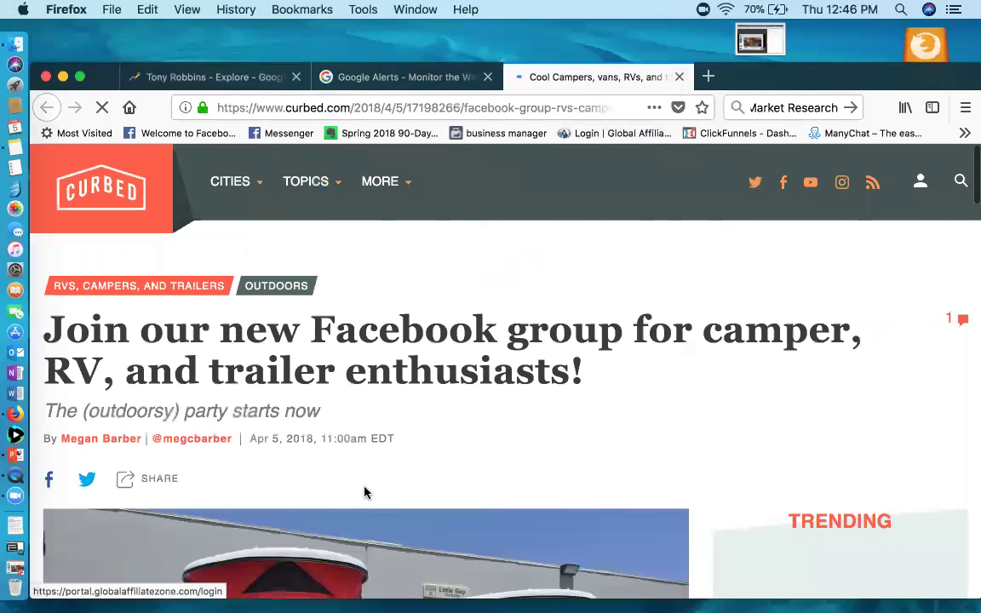
pyautogui.scroll(-8, 467, 319)
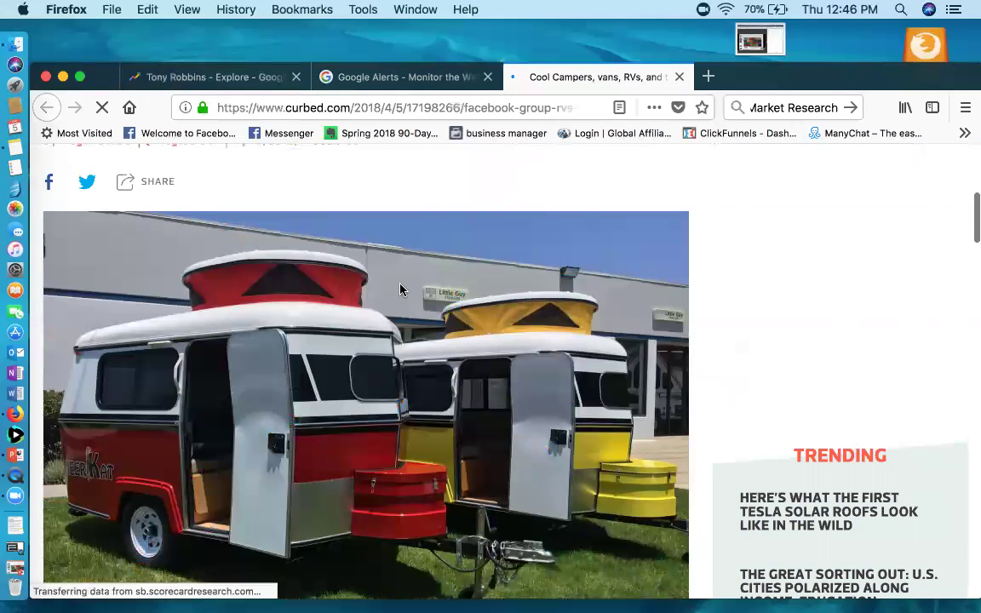
pyautogui.scroll(-8, 426, 471)
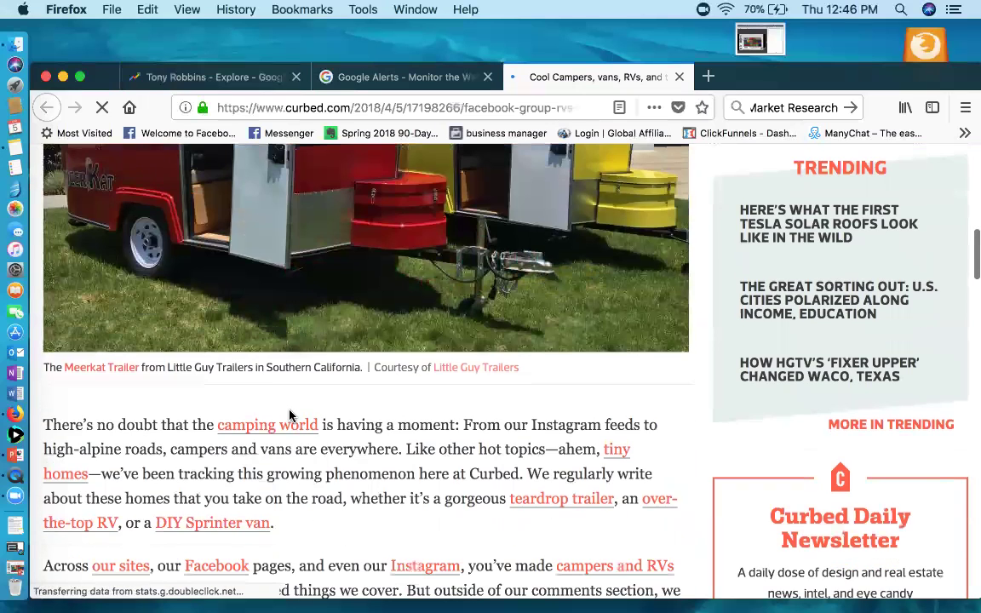
pyautogui.scroll(15, 288, 413)
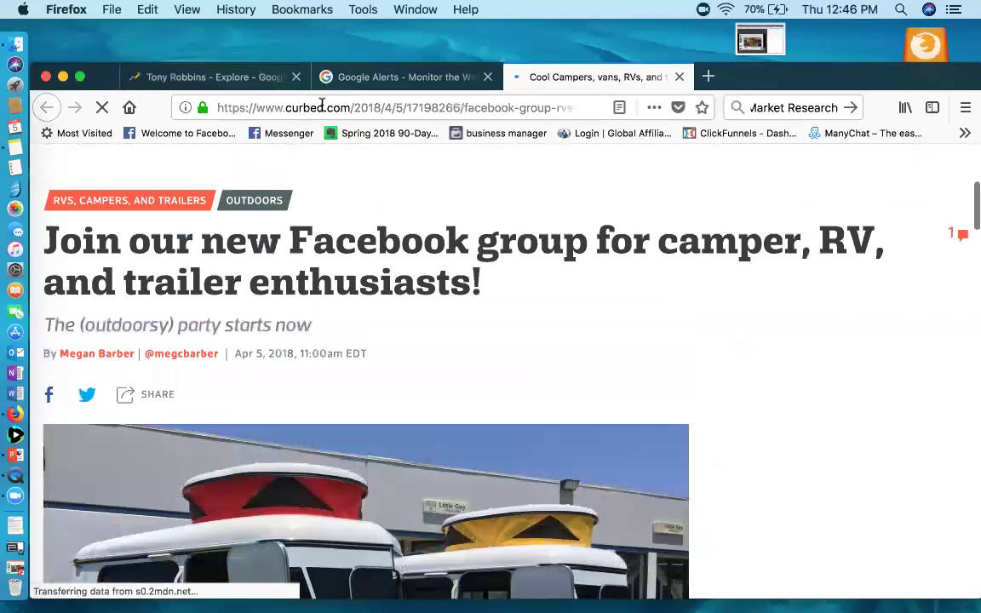
pyautogui.click(326, 76)
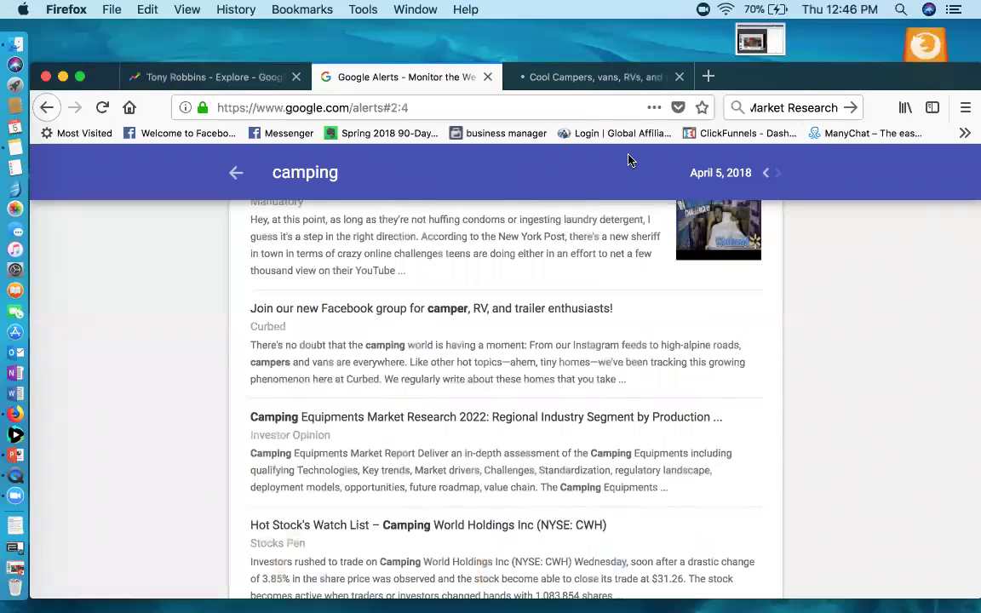
pyautogui.click(678, 77)
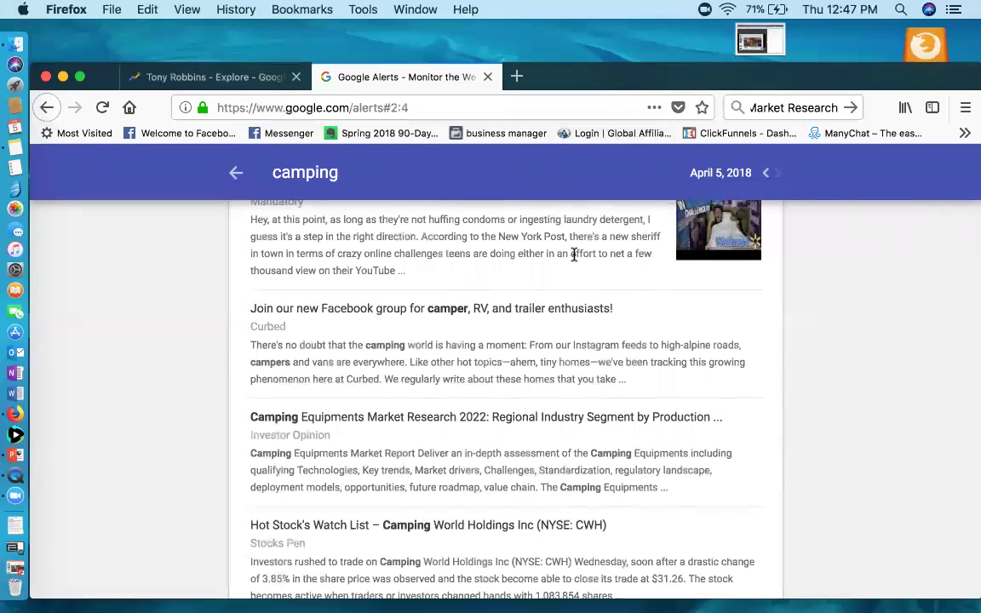
# Look through the camping alert's news results and return to the list of alerts.
pyautogui.scroll(-3, 391, 460)
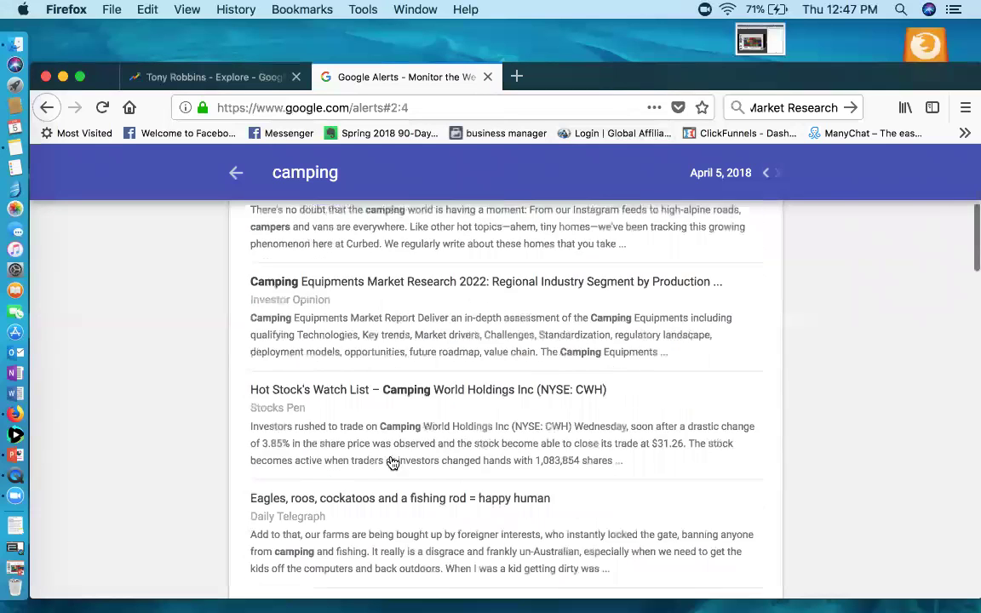
pyautogui.scroll(-5, 391, 463)
pyautogui.scroll(-3, 313, 336)
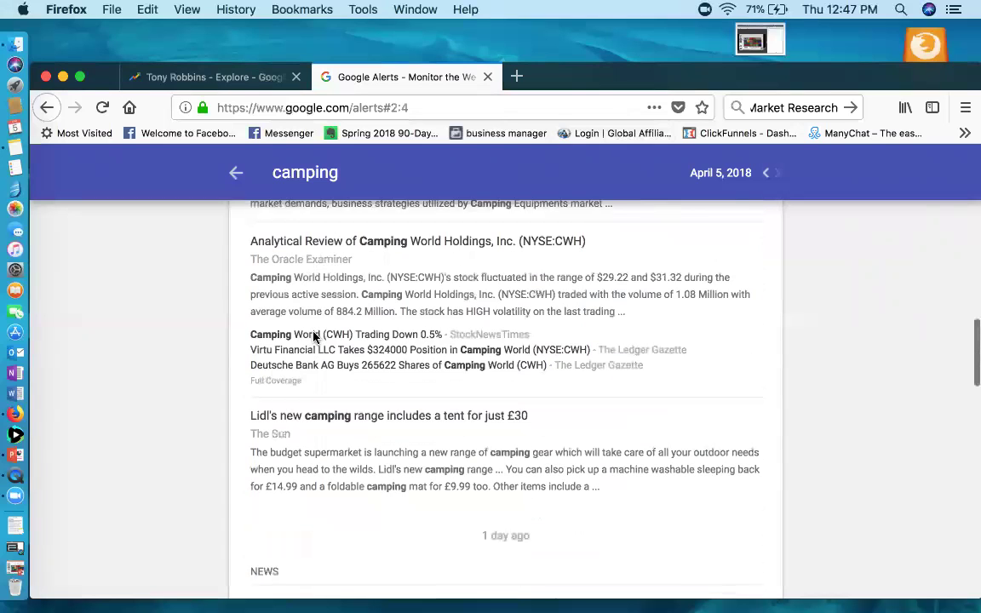
pyautogui.scroll(3, 314, 334)
pyautogui.scroll(10, 314, 334)
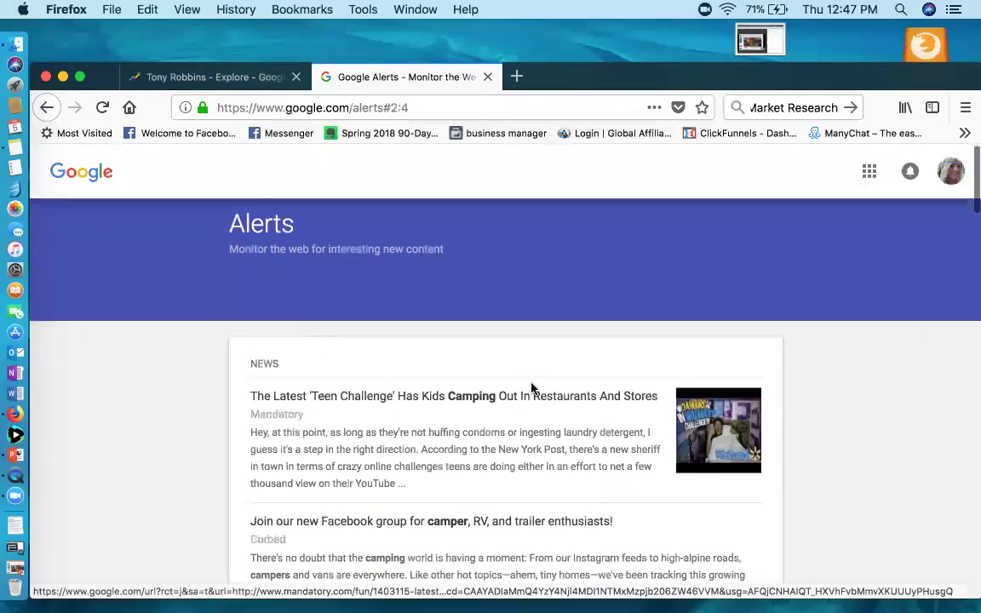
pyautogui.scroll(-2, 808, 415)
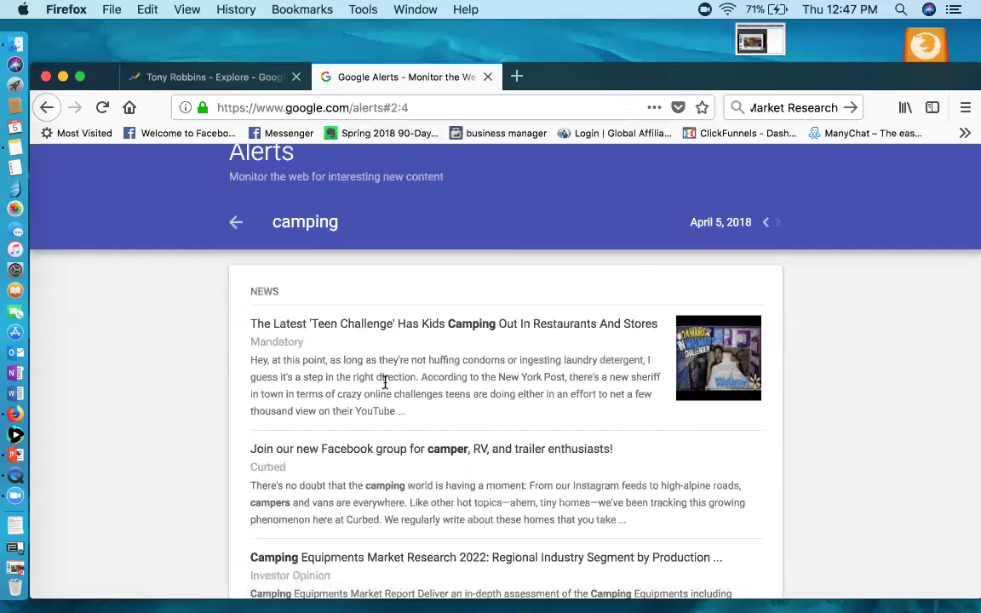
pyautogui.scroll(2, 384, 384)
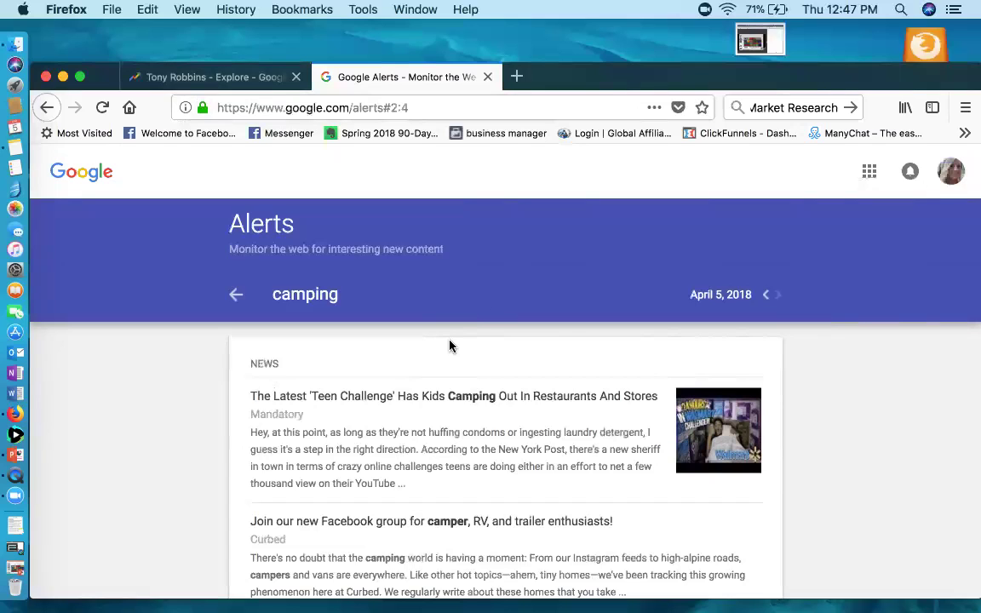
pyautogui.click(236, 293)
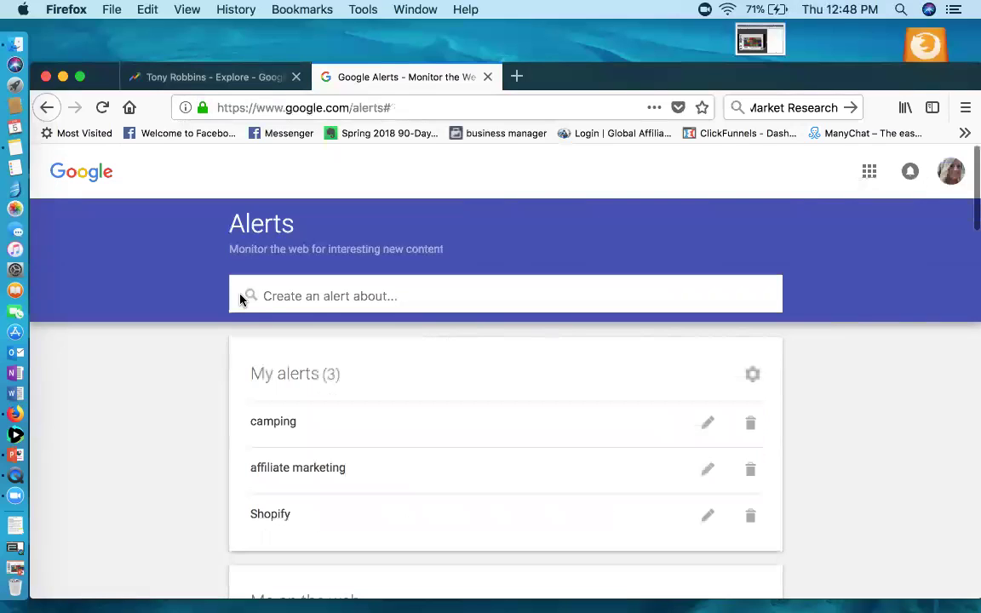